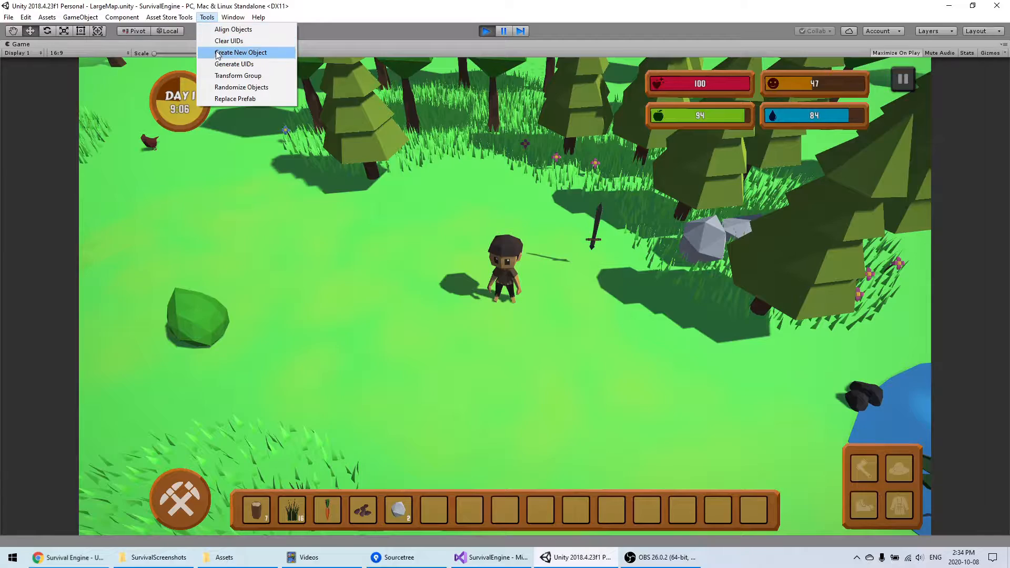
# Walk the character around near the sword in the running game, and stop play mode
pyautogui.click(614, 334)
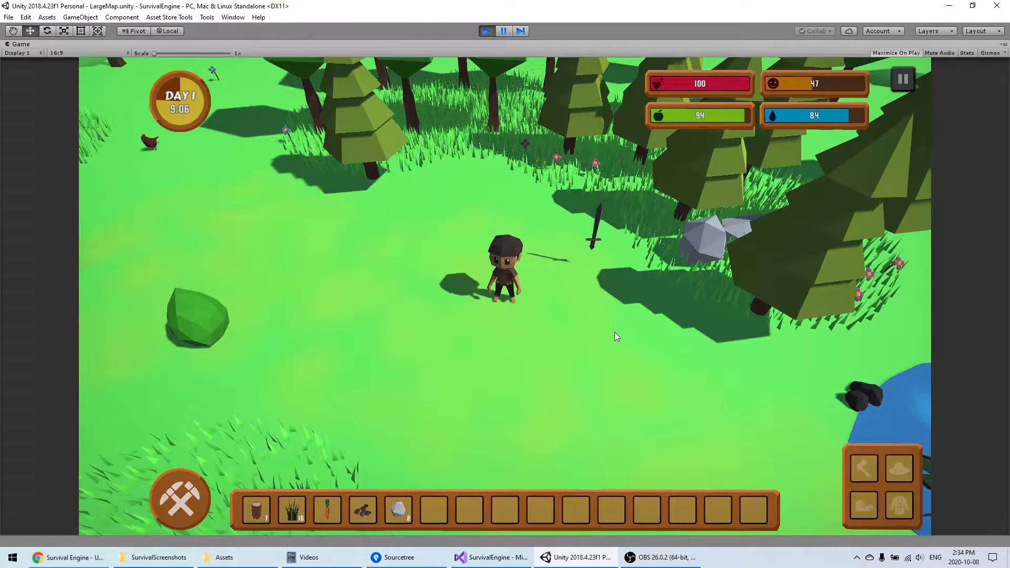
pyautogui.press('d')
pyautogui.press('w')
pyautogui.press('a')
pyautogui.press('w')
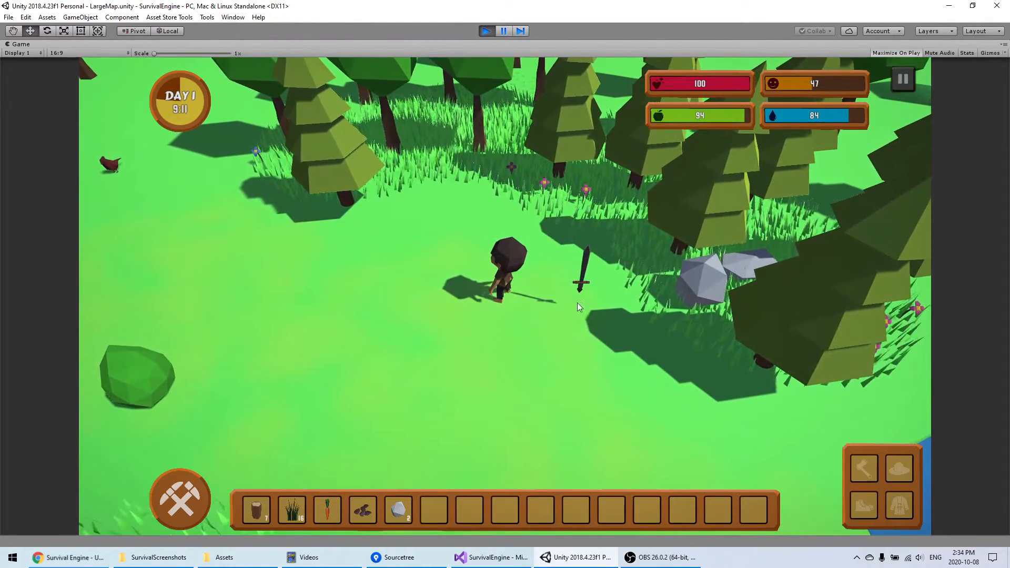
pyautogui.press('s')
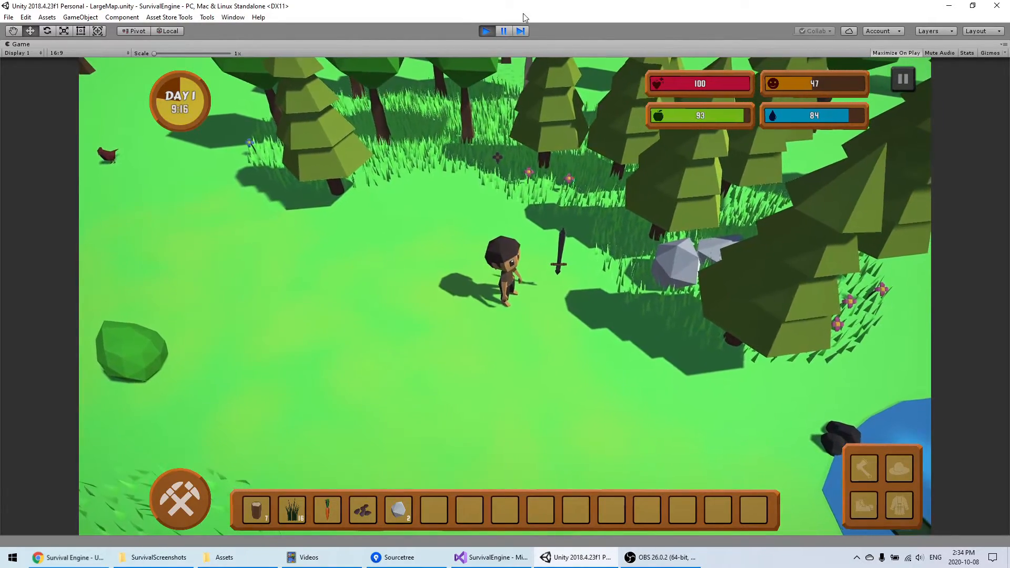
pyautogui.click(488, 31)
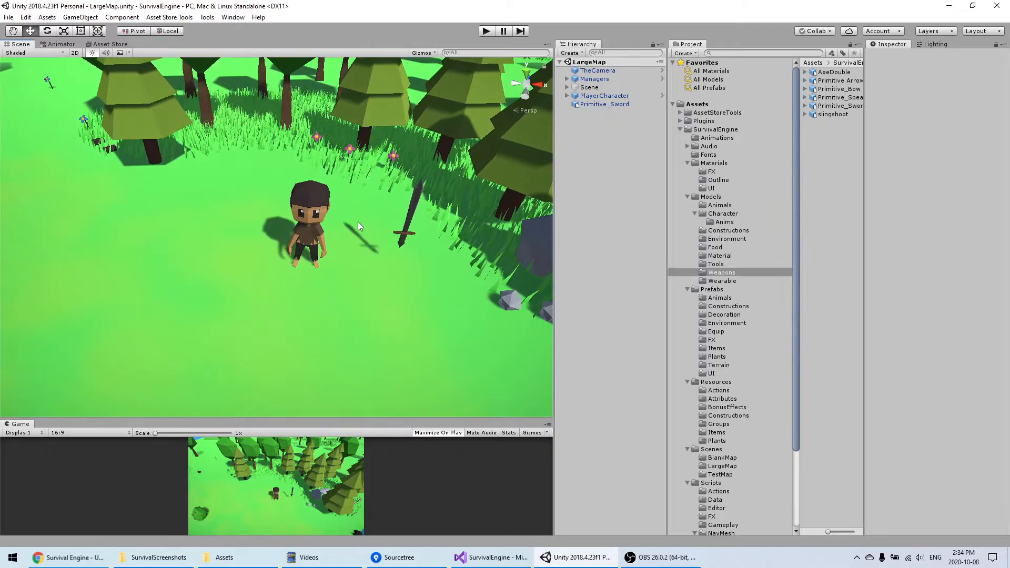
# Start a new object with the Create New Object tool, titled Sword2 and of type Item
pyautogui.moveTo(355, 221); pyautogui.dragTo(350, 223, button='middle')
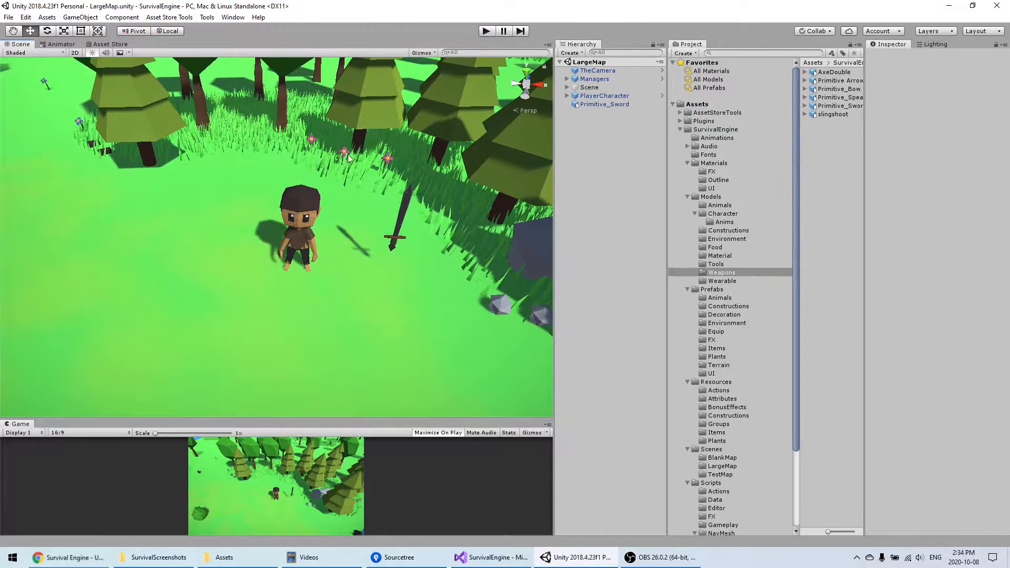
pyautogui.click(206, 17)
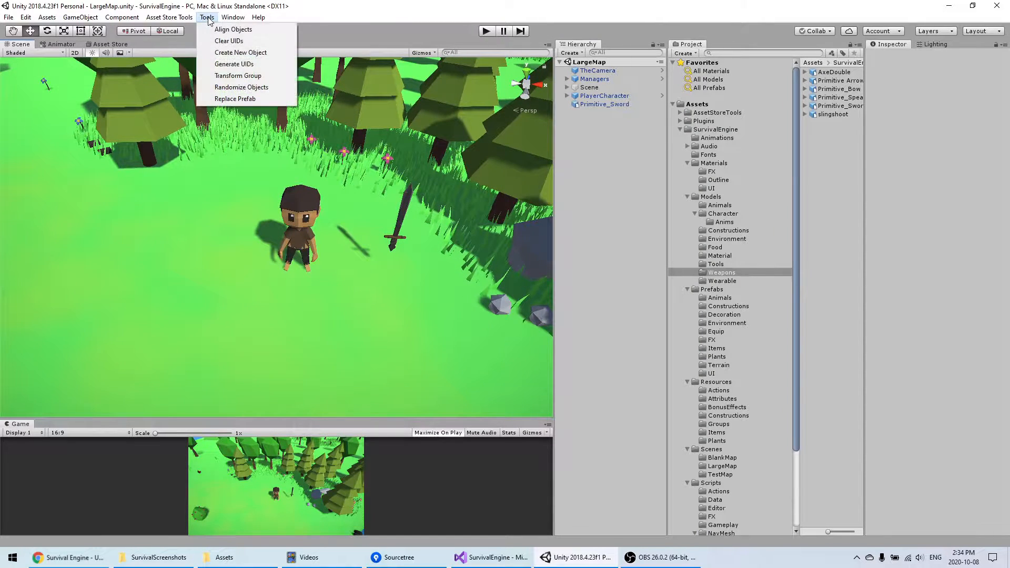
pyautogui.click(240, 53)
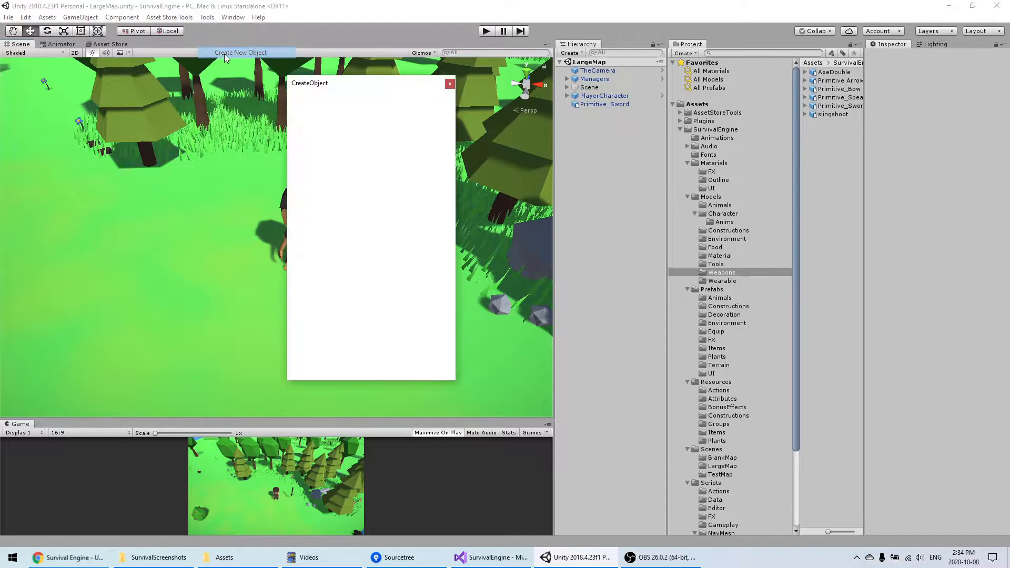
pyautogui.moveTo(383, 86); pyautogui.dragTo(316, 140)
pyautogui.click(303, 193)
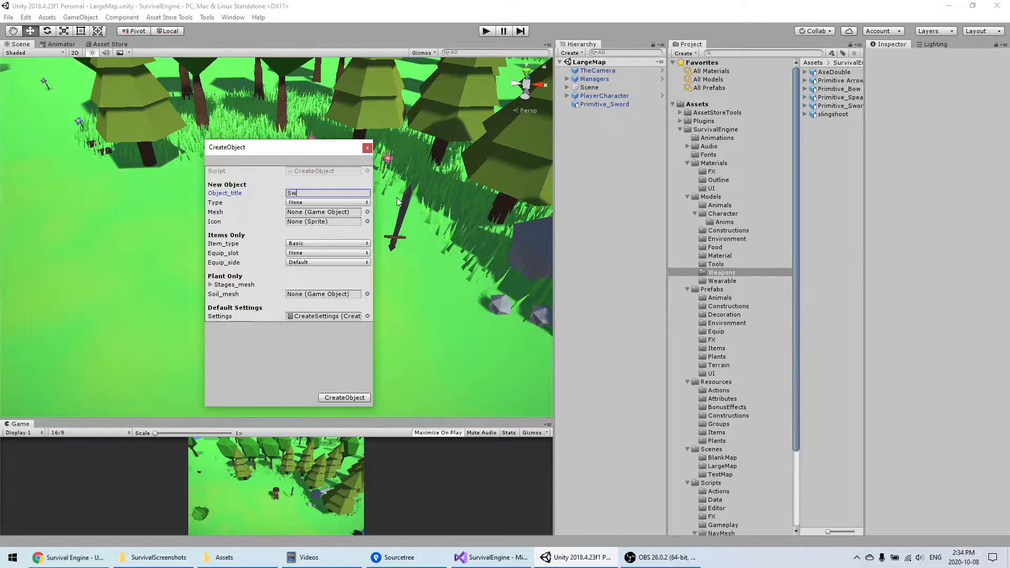
pyautogui.click(316, 203)
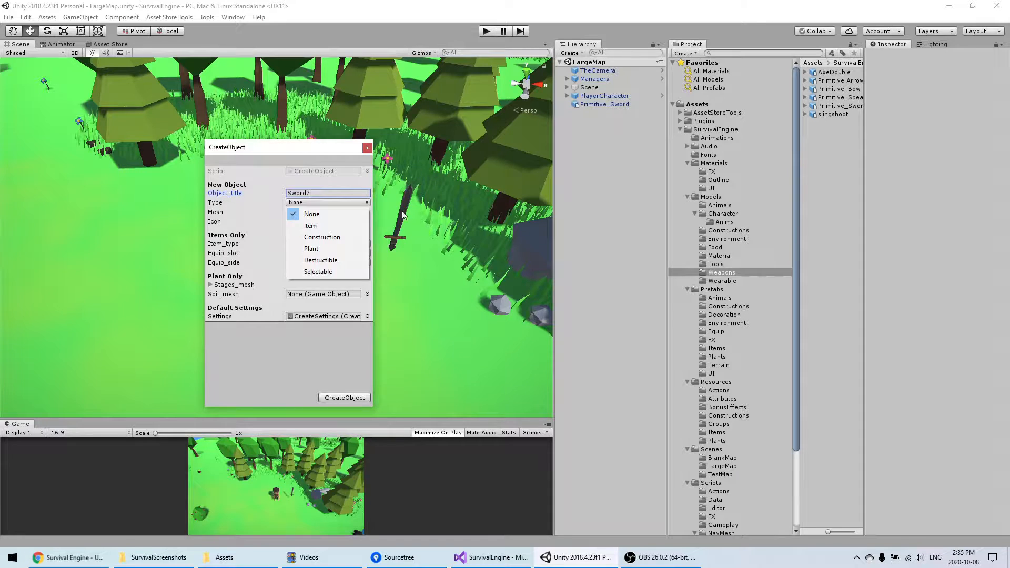
pyautogui.click(311, 225)
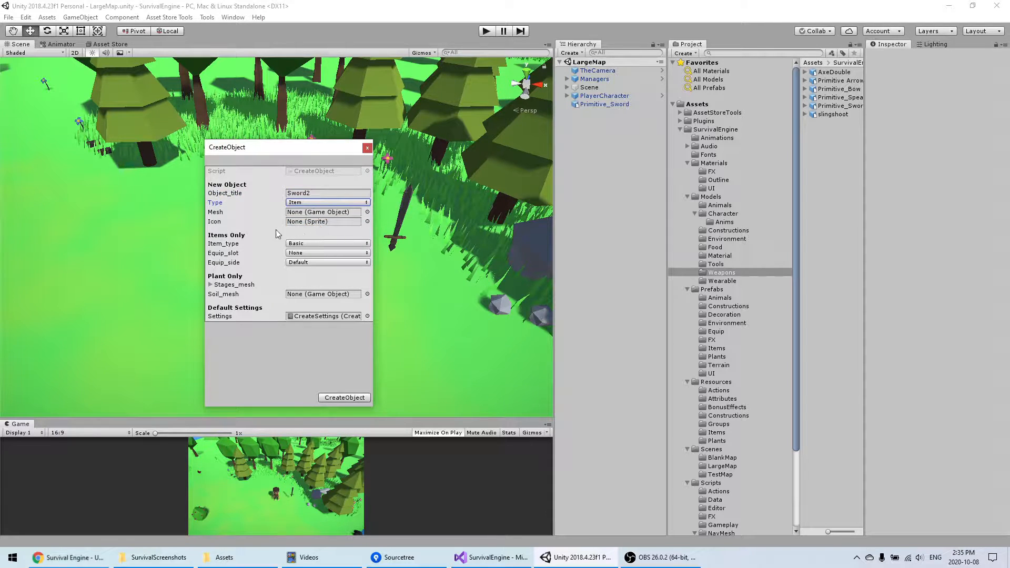
# Assign the scene's Primitive_Sword as the new object's mesh and the SwordIcon sprite as its icon
pyautogui.moveTo(585, 108); pyautogui.dragTo(323, 212)
pyautogui.moveTo(302, 150); pyautogui.dragTo(244, 141)
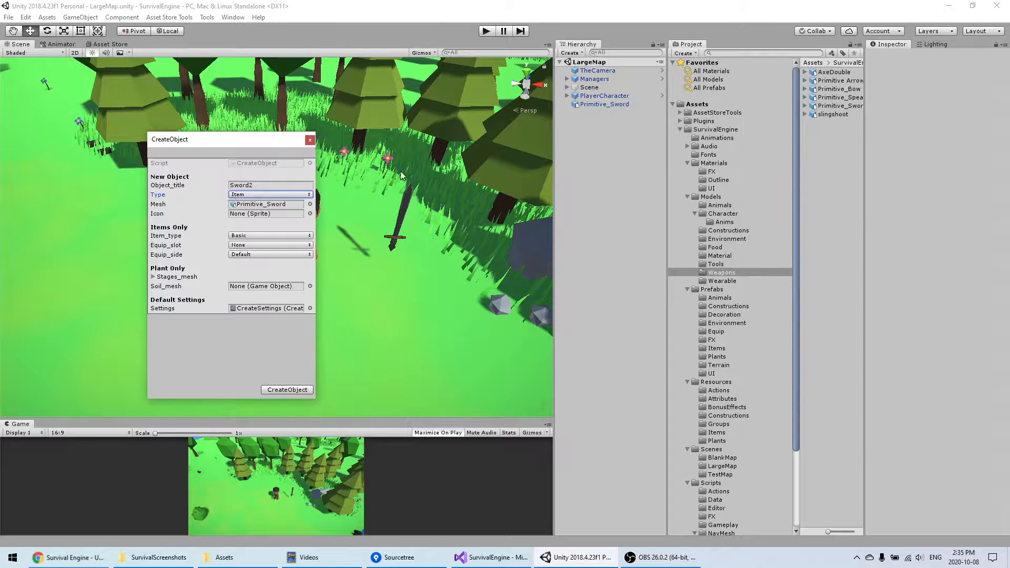
pyautogui.click(602, 100)
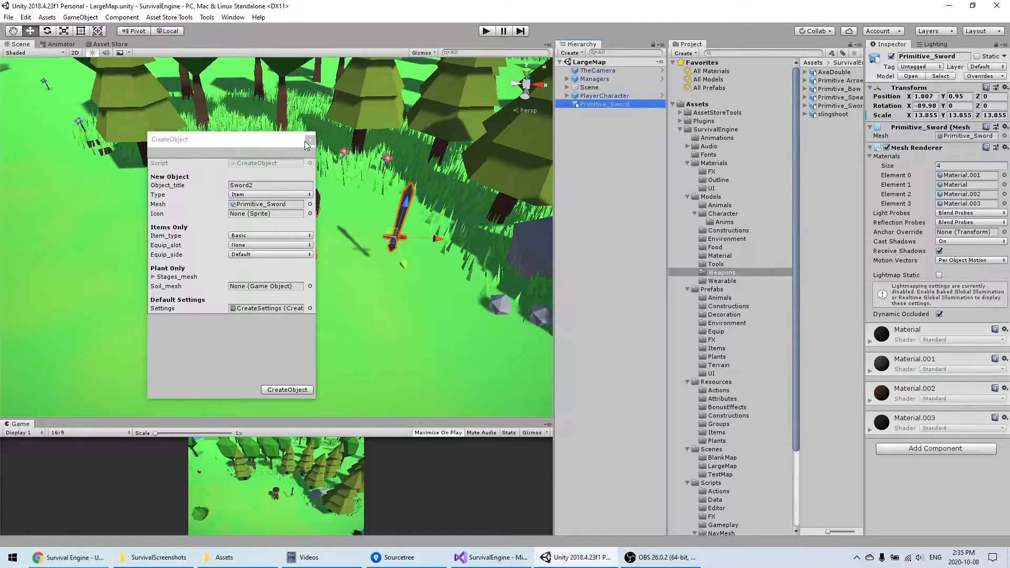
pyautogui.click(310, 213)
pyautogui.write('swo')
pyautogui.press('Down')
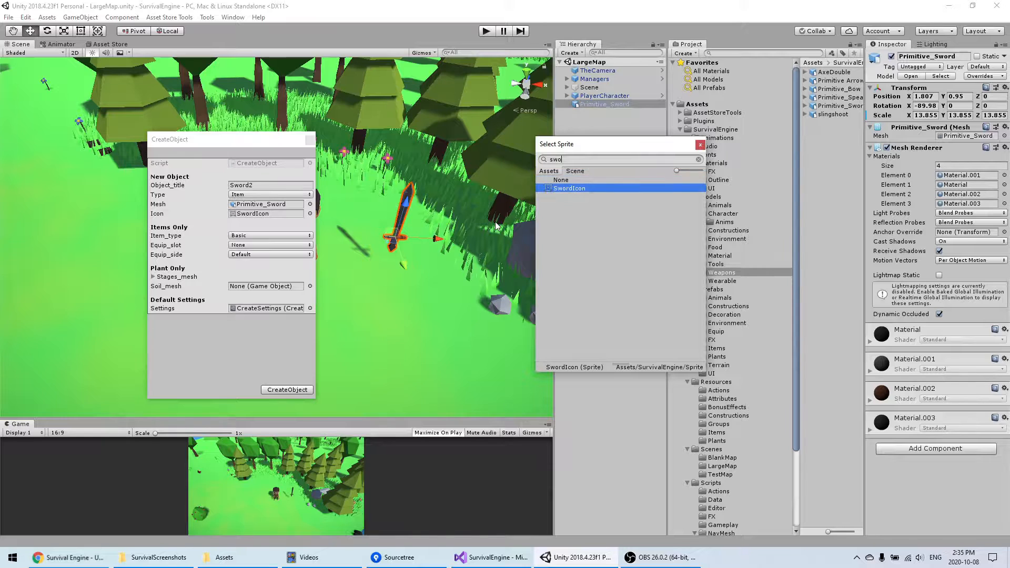
pyautogui.press('Return')
pyautogui.moveTo(240, 141)
pyautogui.mouseDown()
pyautogui.moveTo(248, 126)
pyautogui.moveTo(235, 123)
pyautogui.mouseUp()
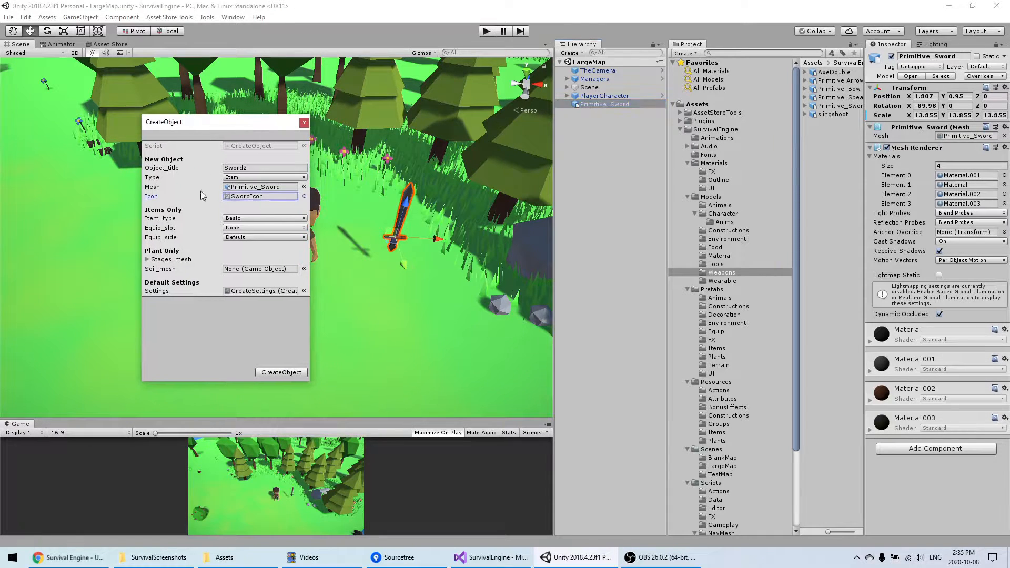
# Configure the new item as Equipment with the equip slot Hand and the equip side Right
pyautogui.click(254, 218)
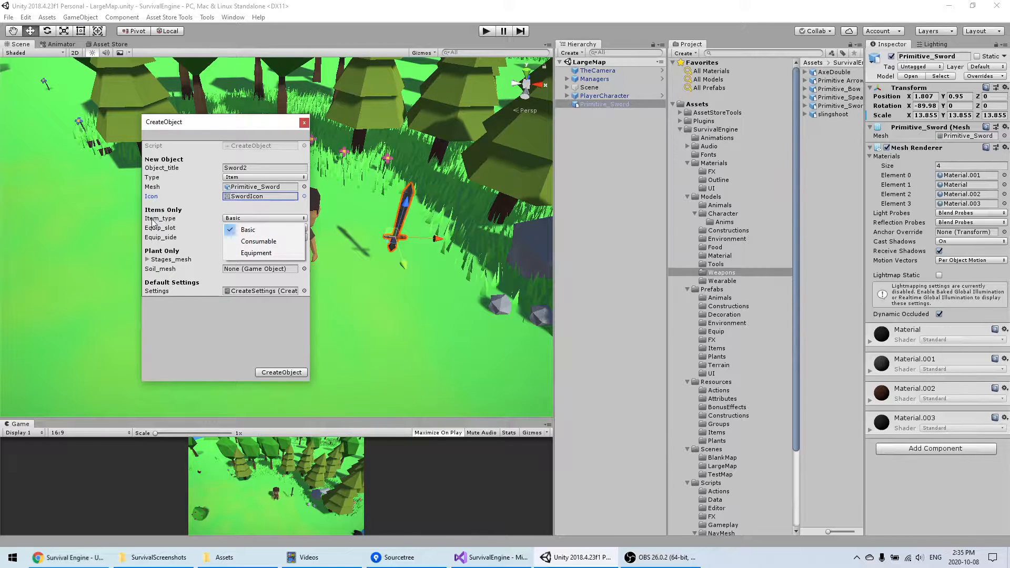
pyautogui.click(257, 253)
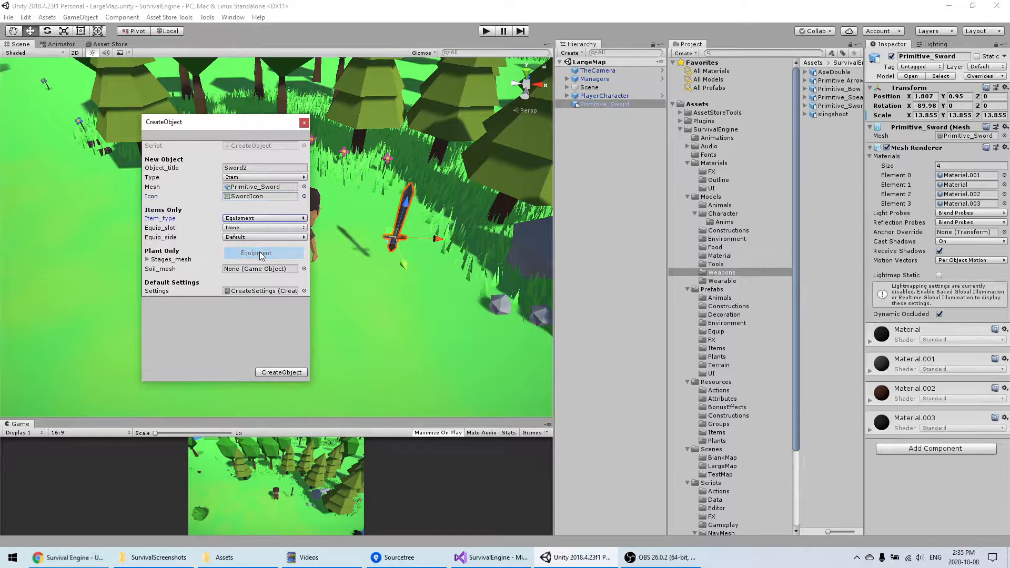
pyautogui.click(243, 228)
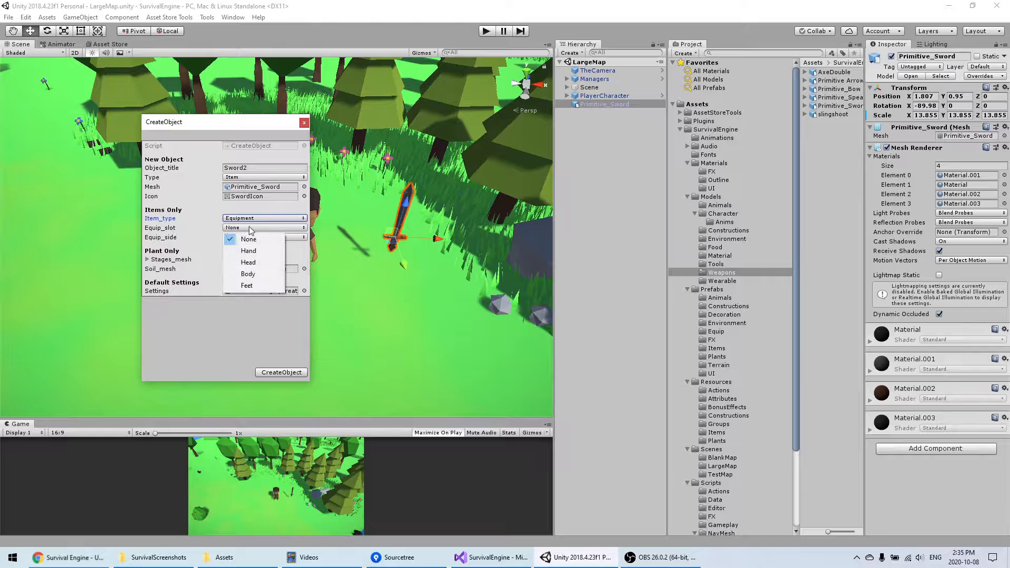
pyautogui.click(247, 255)
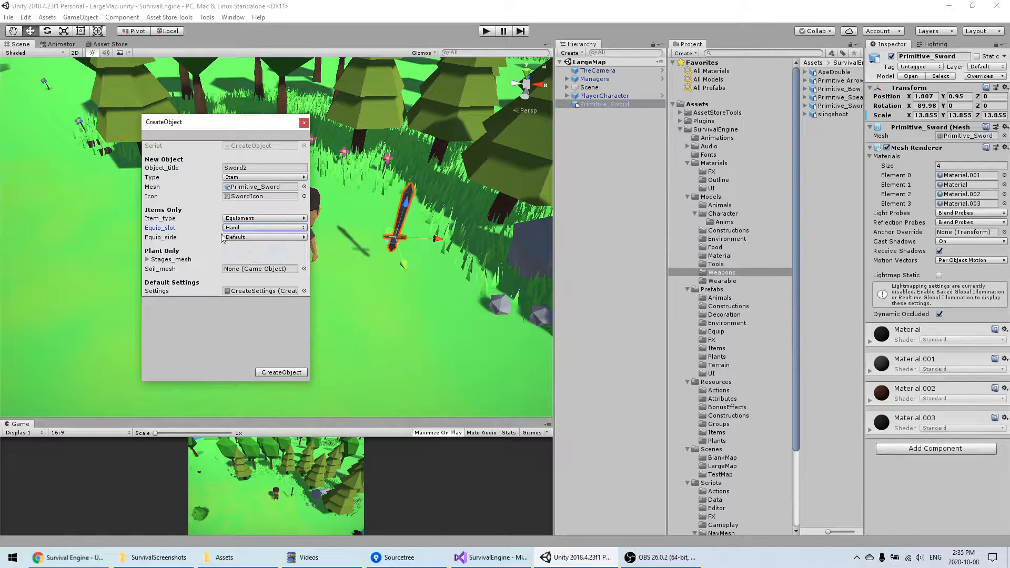
pyautogui.click(249, 219)
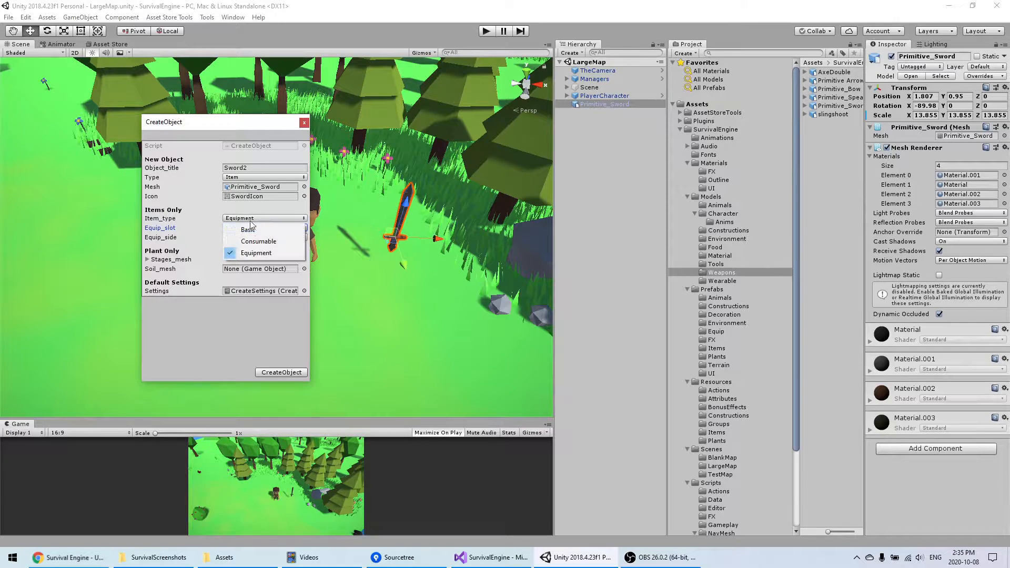
pyautogui.click(187, 231)
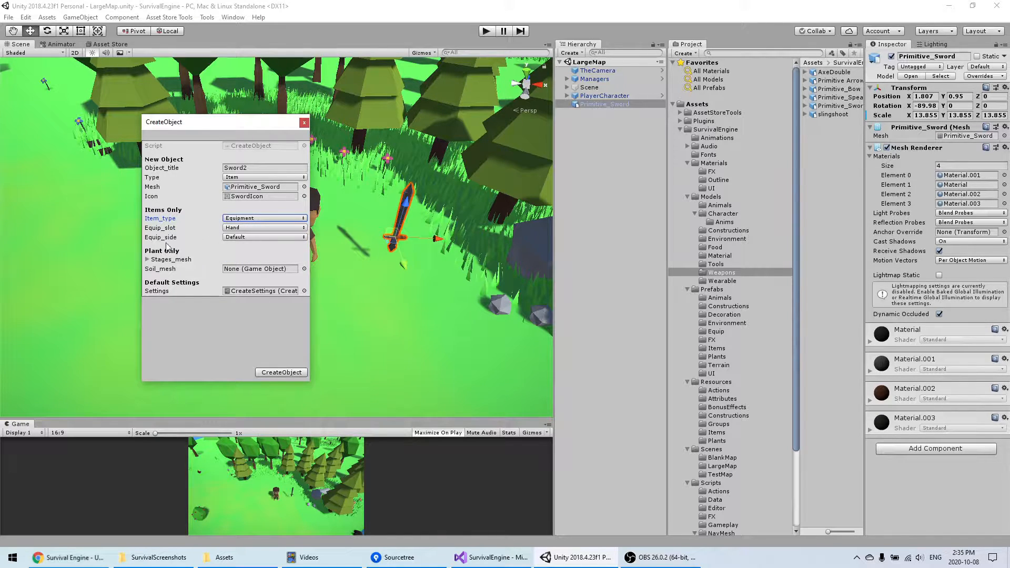
pyautogui.click(236, 238)
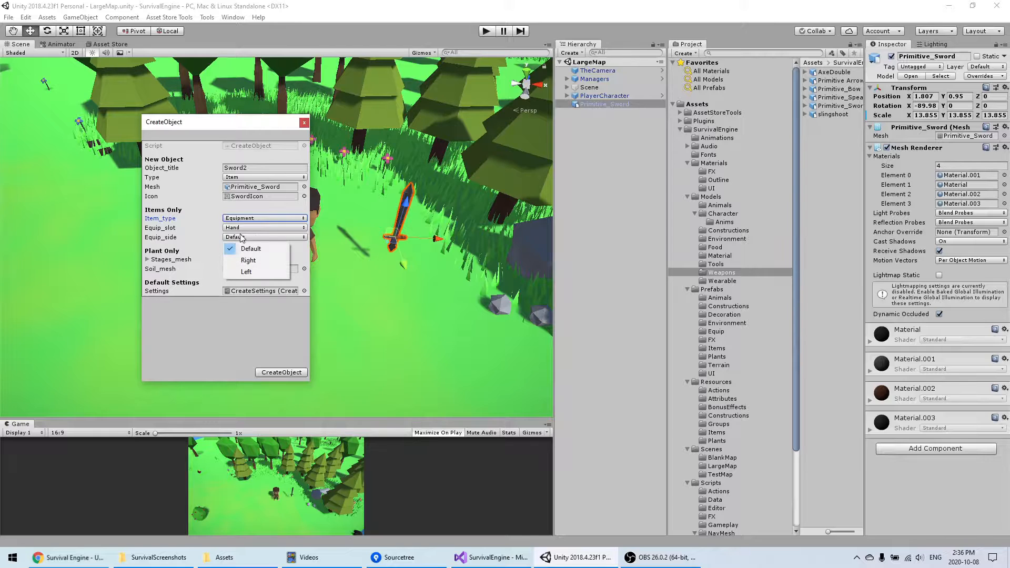
pyautogui.click(249, 260)
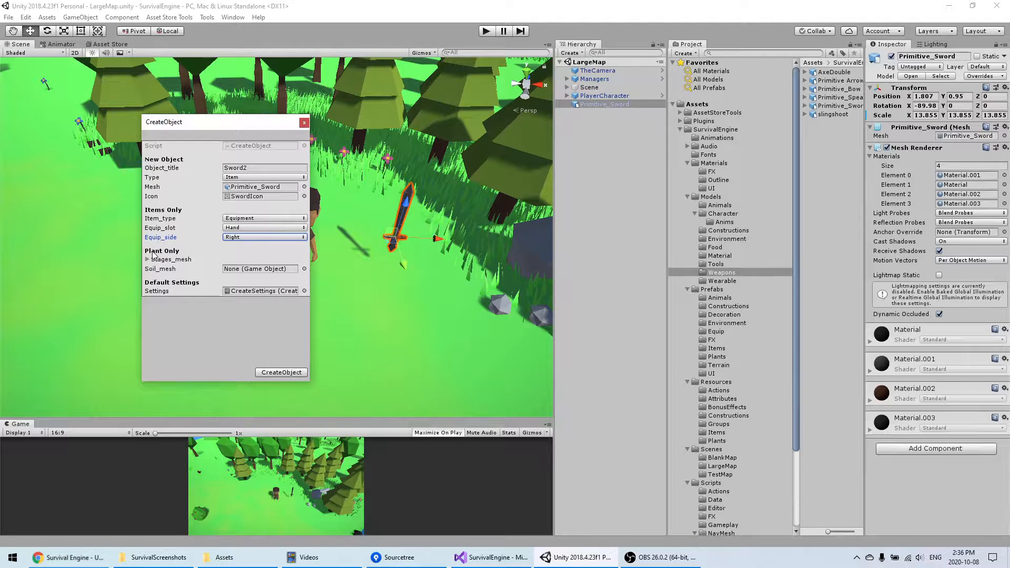
# Locate the CreateSettings asset used by the tool and review its save folders and default values
pyautogui.click(251, 291)
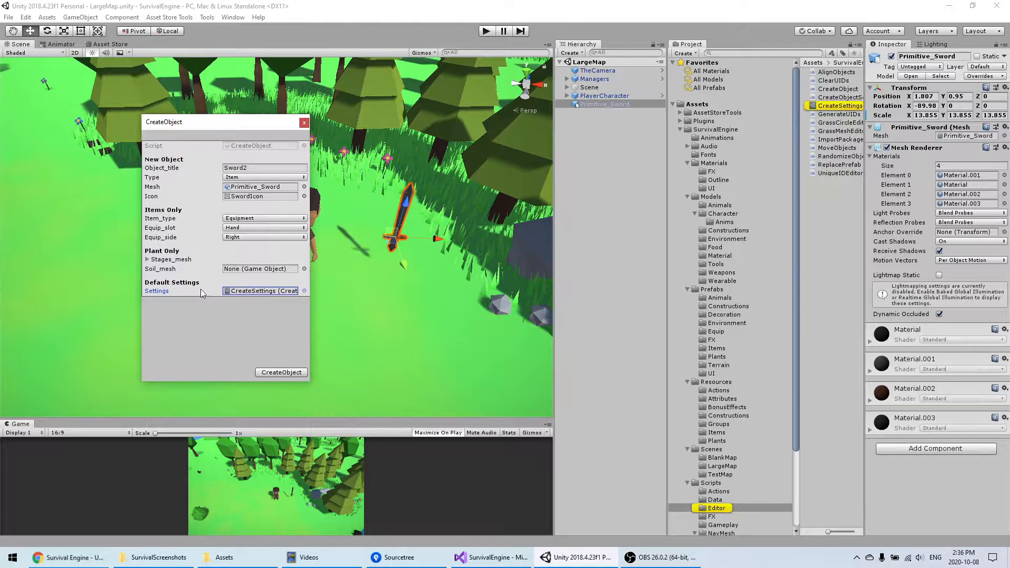
pyautogui.moveTo(200, 120); pyautogui.dragTo(228, 113)
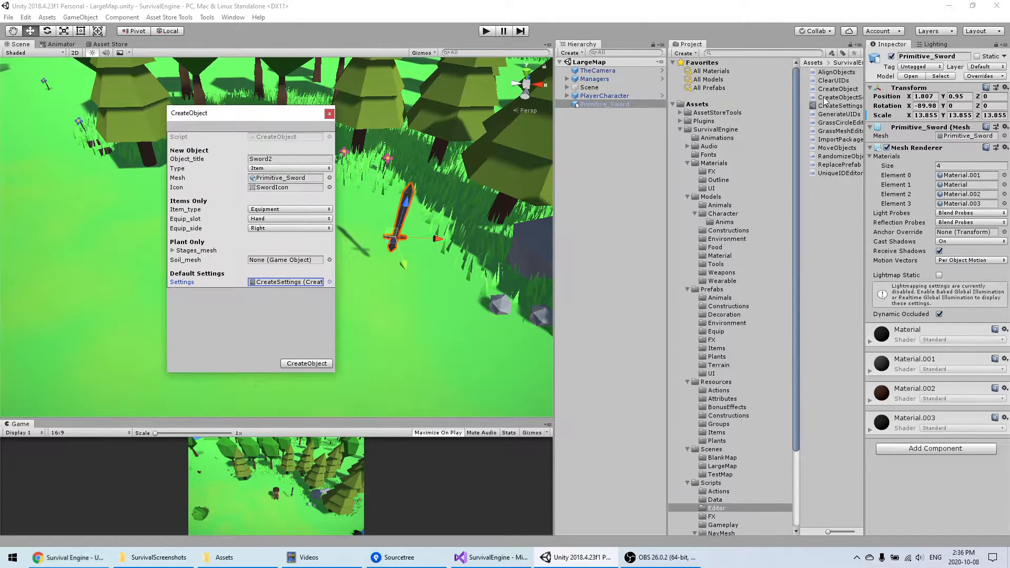
pyautogui.click(839, 106)
pyautogui.moveTo(866, 166); pyautogui.dragTo(830, 164)
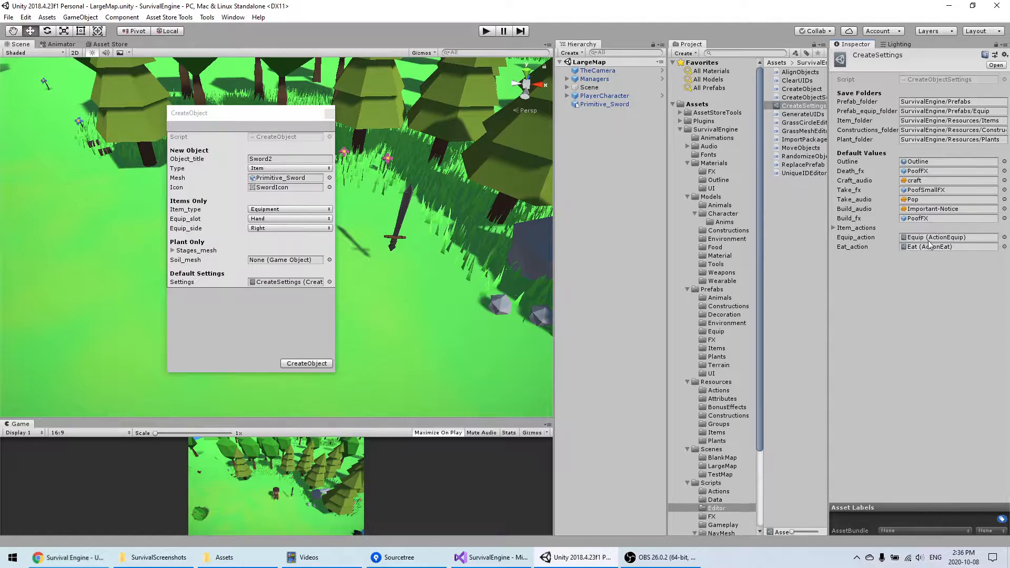
pyautogui.click(264, 116)
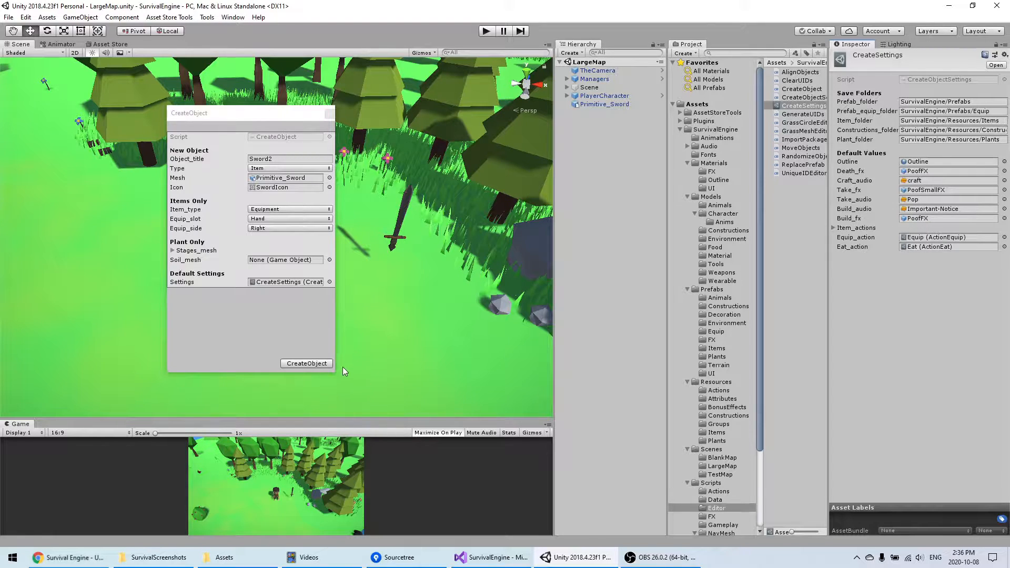
# Create the Sword2 object from the configured settings and select it in the scene for a closer view
pyautogui.click(305, 363)
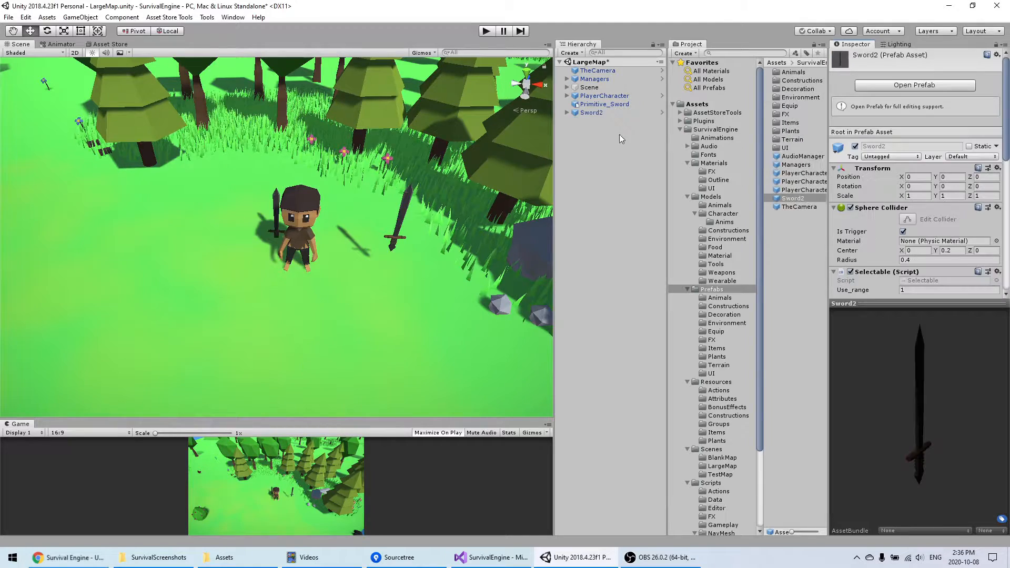
pyautogui.click(593, 113)
pyautogui.moveTo(342, 244); pyautogui.dragTo(369, 244, button='middle')
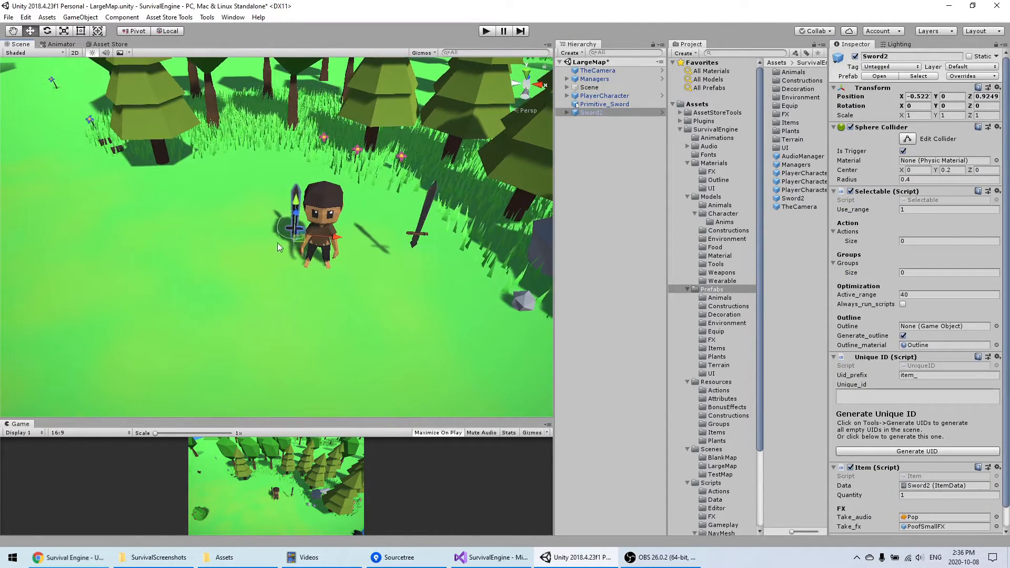
pyautogui.moveTo(270, 245); pyautogui.dragTo(324, 236, button='middle')
pyautogui.scroll(4, 324, 236)
pyautogui.moveTo(326, 234); pyautogui.dragTo(284, 260, button='right')
# Delete the original Primitive_Sword from the scene and move Sword2 across the character to about X 1.7, Z 0.25
pyautogui.click(604, 104)
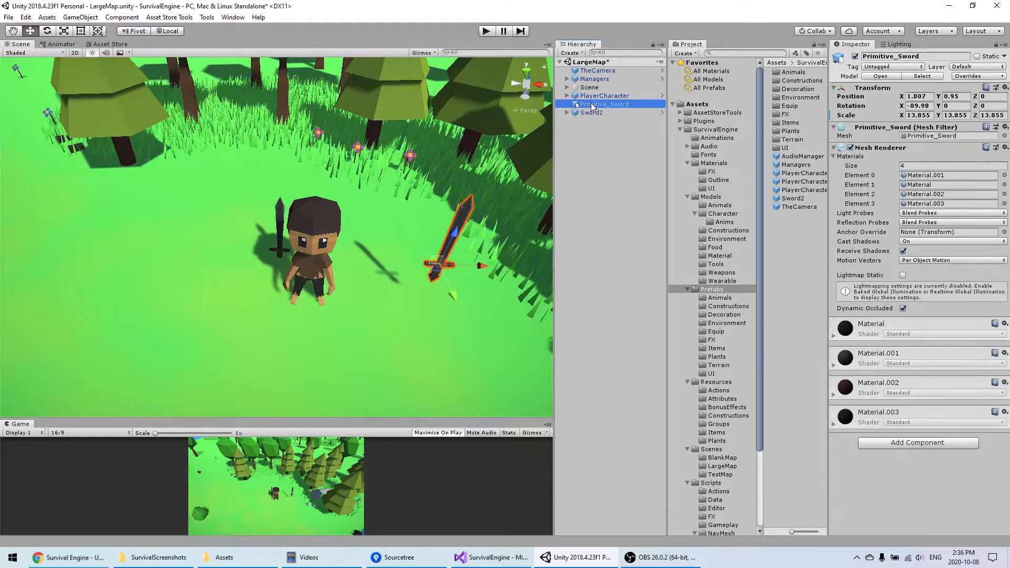
pyautogui.press('Delete')
pyautogui.moveTo(242, 270); pyautogui.dragTo(242, 270, button='middle')
pyautogui.click(592, 105)
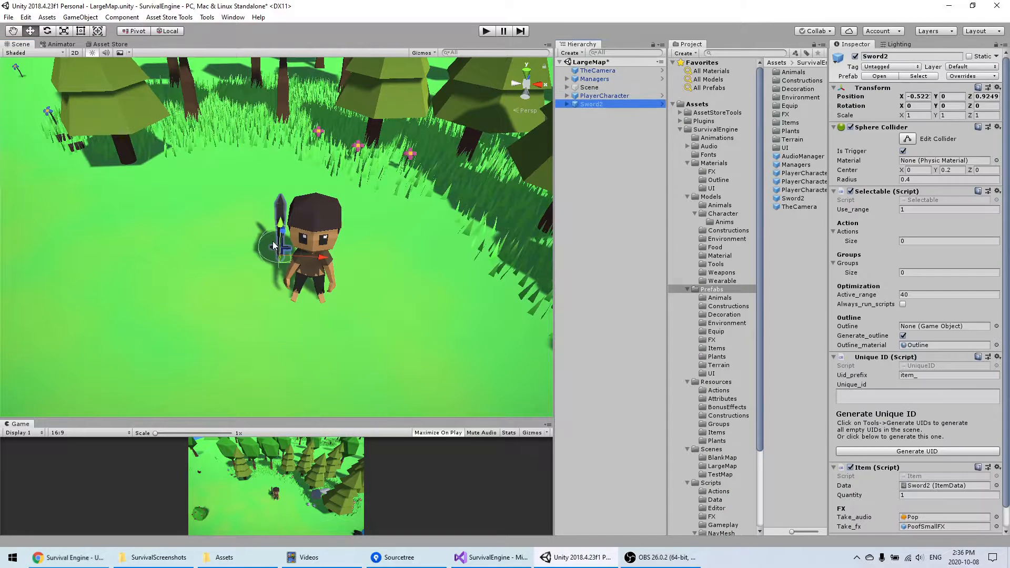
pyautogui.moveTo(284, 265); pyautogui.dragTo(418, 298)
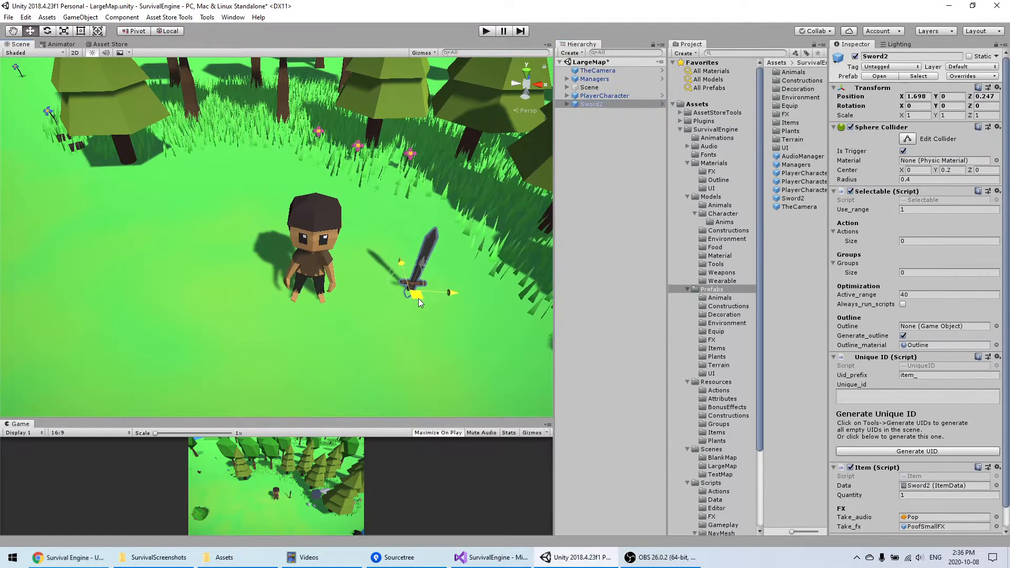
# Inspect the generated Sword2 prefab, browse the Items prefab folder, and inspect the Sword2Equip prefab in the Equip folder
pyautogui.click(794, 200)
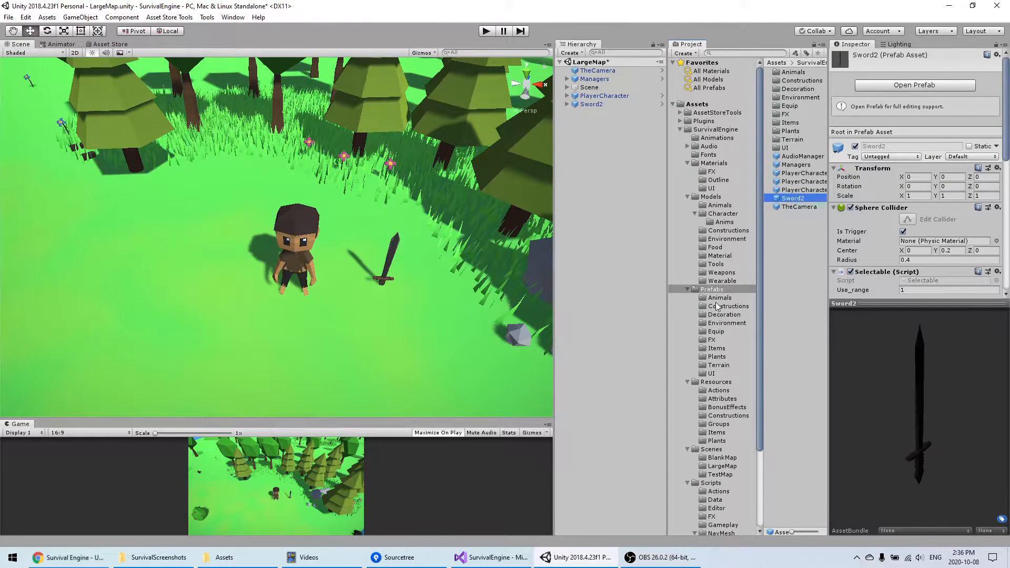
pyautogui.click(787, 123)
pyautogui.doubleClick(791, 123)
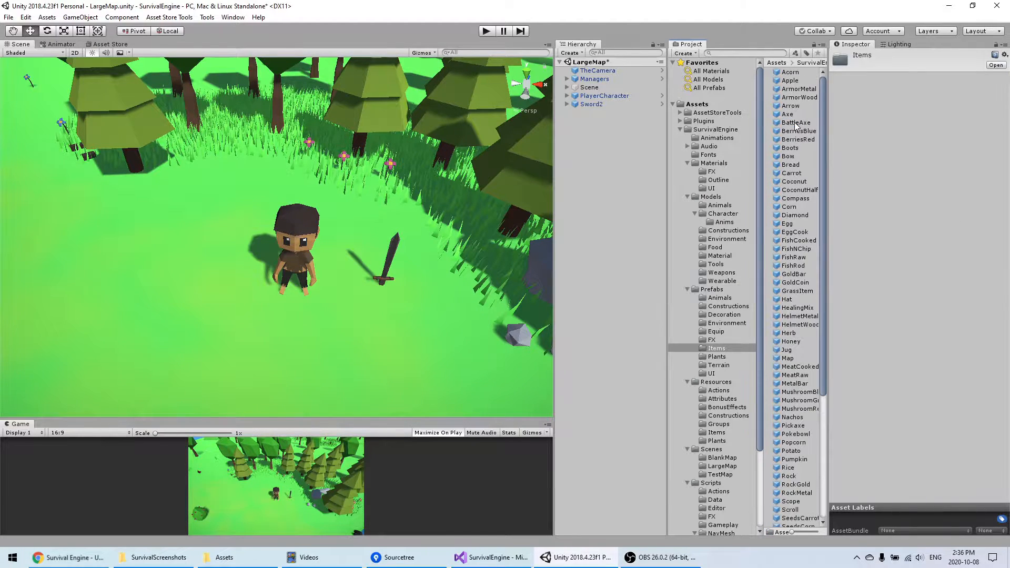
pyautogui.click(714, 332)
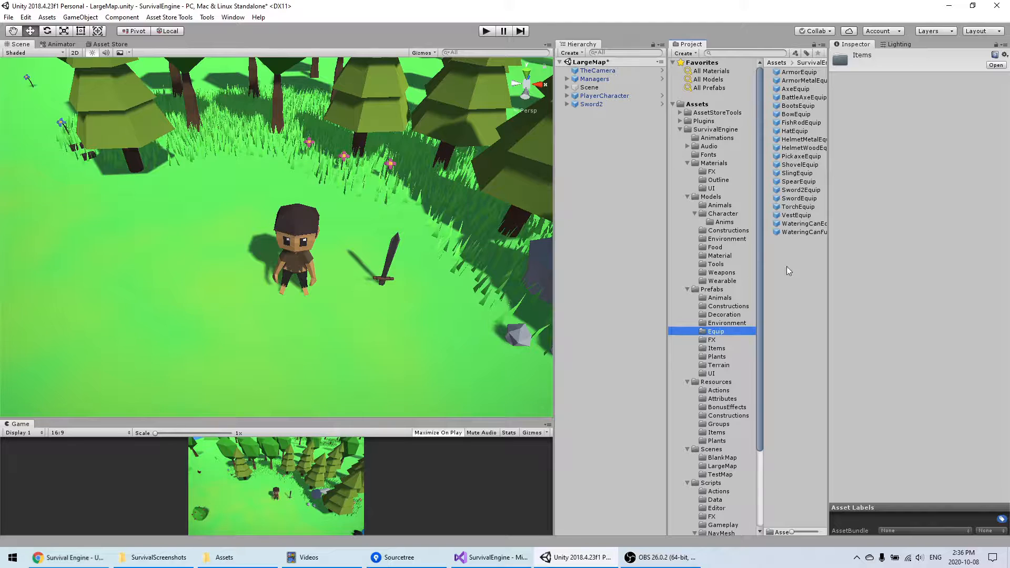
pyautogui.click(790, 191)
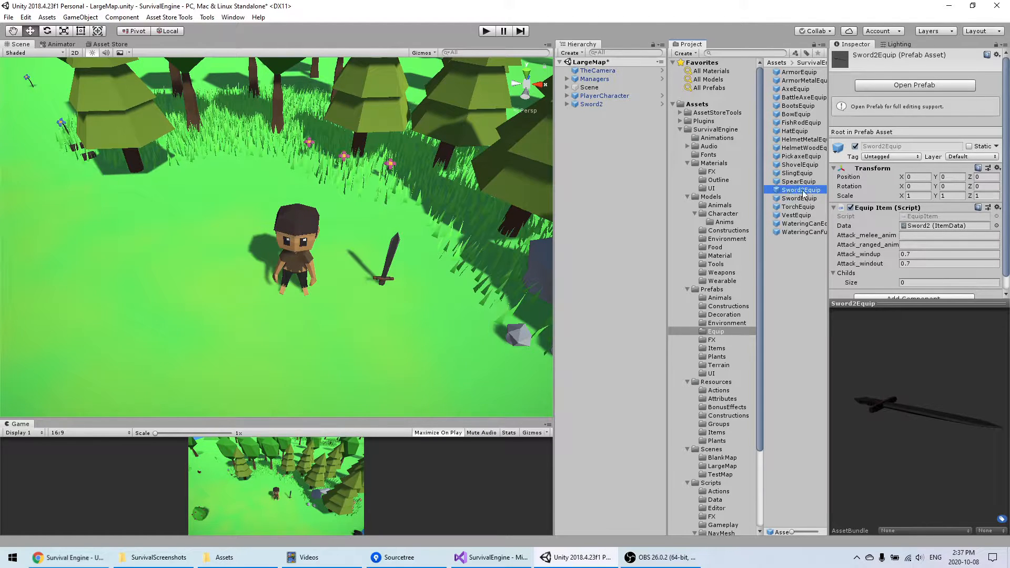
# Compare the Sword2 prefab in the Prefabs folder with the Sword2Equip and SwordEquip prefabs in the Equip folder
pyautogui.click(721, 290)
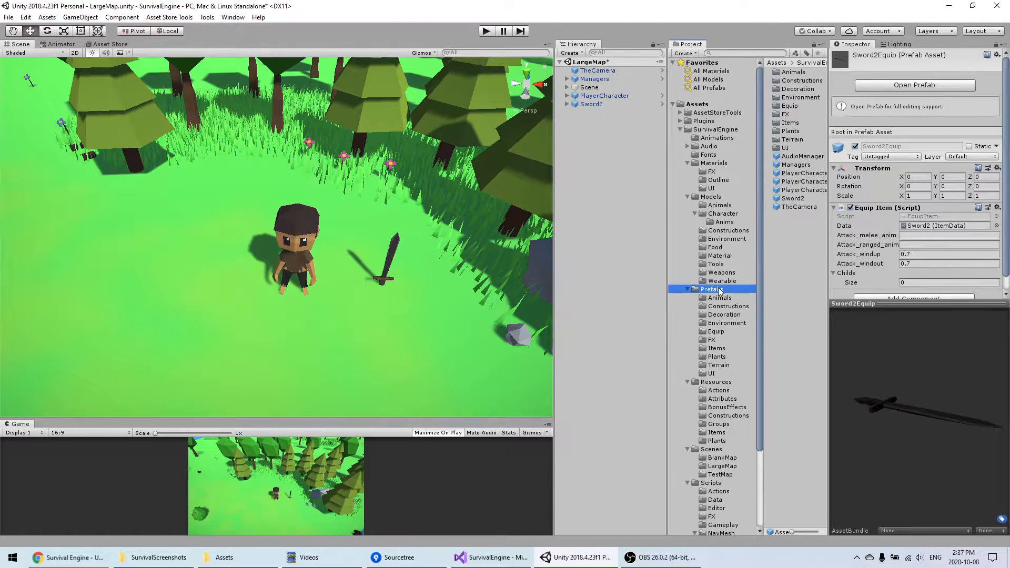
pyautogui.click(800, 199)
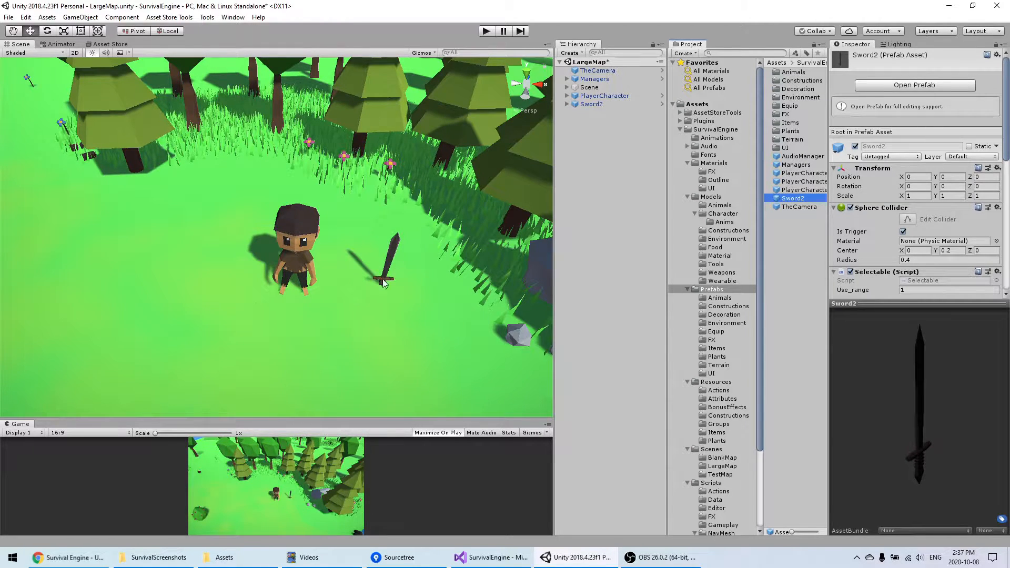
pyautogui.click(724, 332)
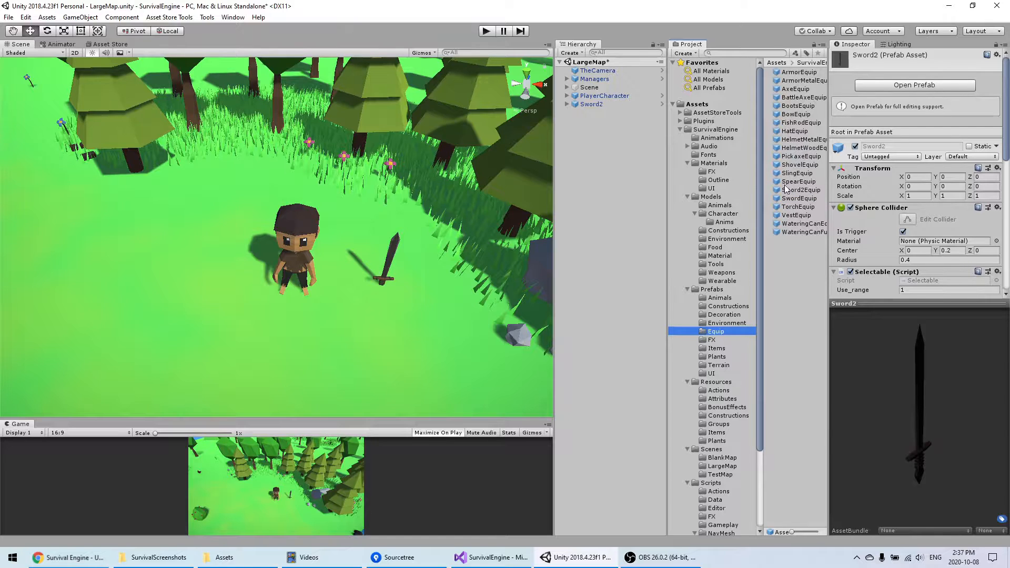
pyautogui.click(797, 199)
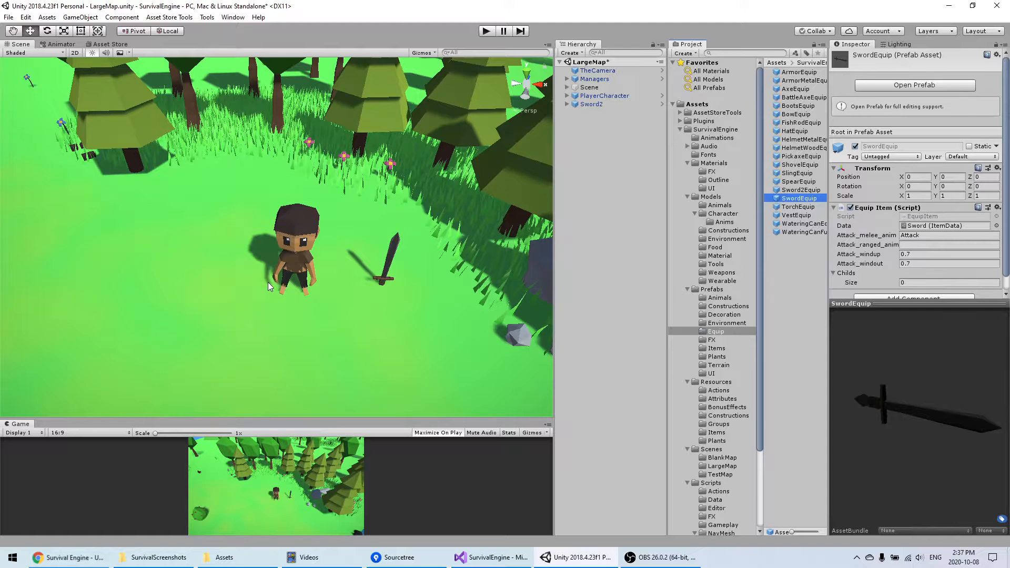
pyautogui.click(800, 190)
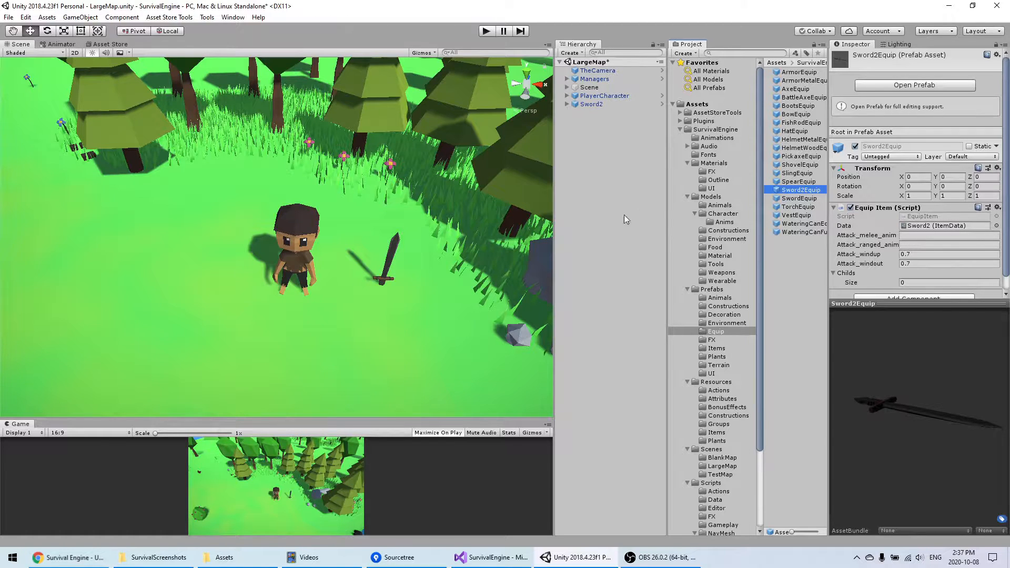
pyautogui.scroll(-1, 936, 211)
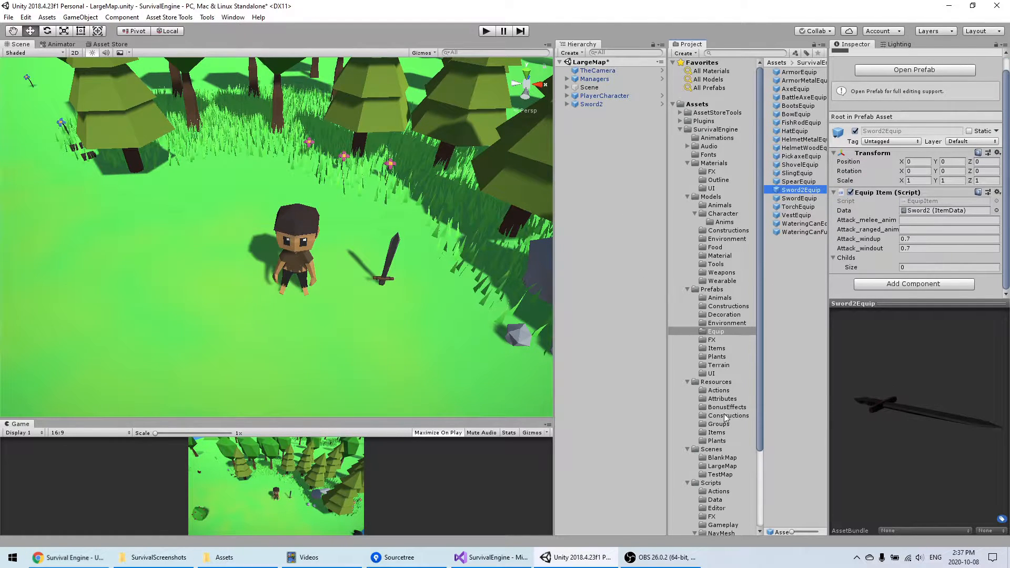
# Review the Sword2 ItemData asset in Resources/Items, including its equip stats, actions and prefab references
pyautogui.click(720, 432)
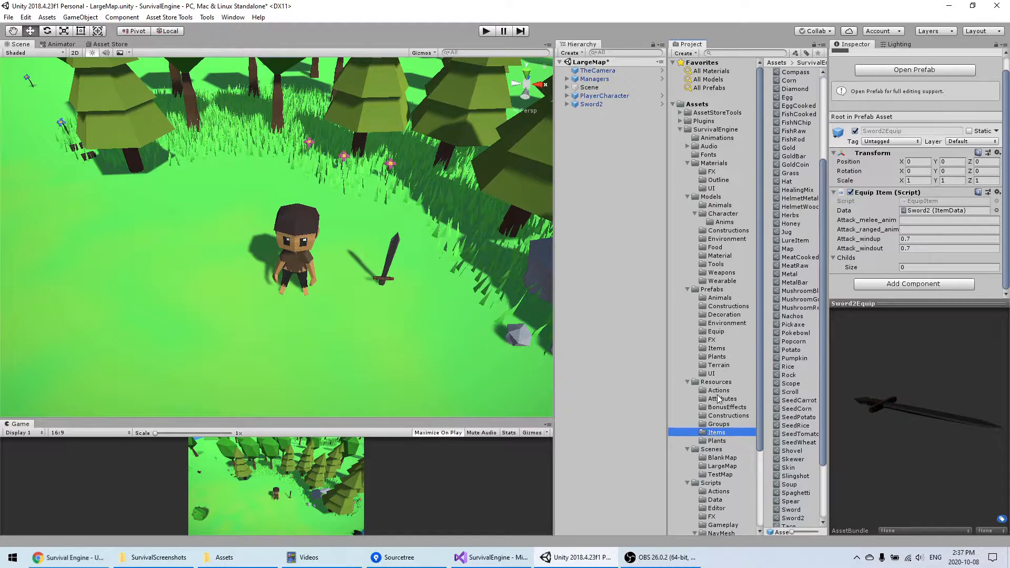
pyautogui.scroll(-3, 789, 392)
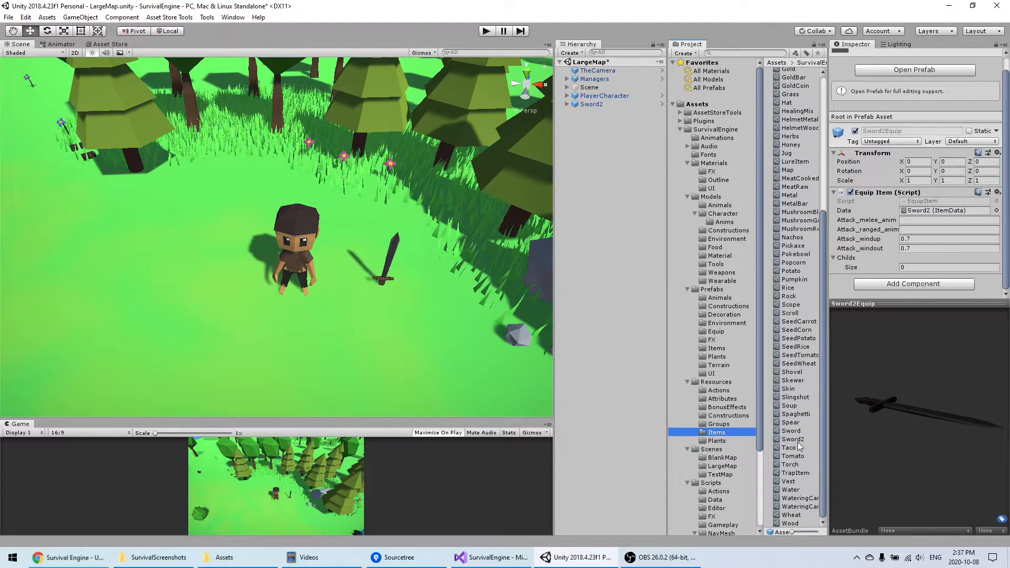
pyautogui.click(792, 440)
pyautogui.scroll(-4, 941, 328)
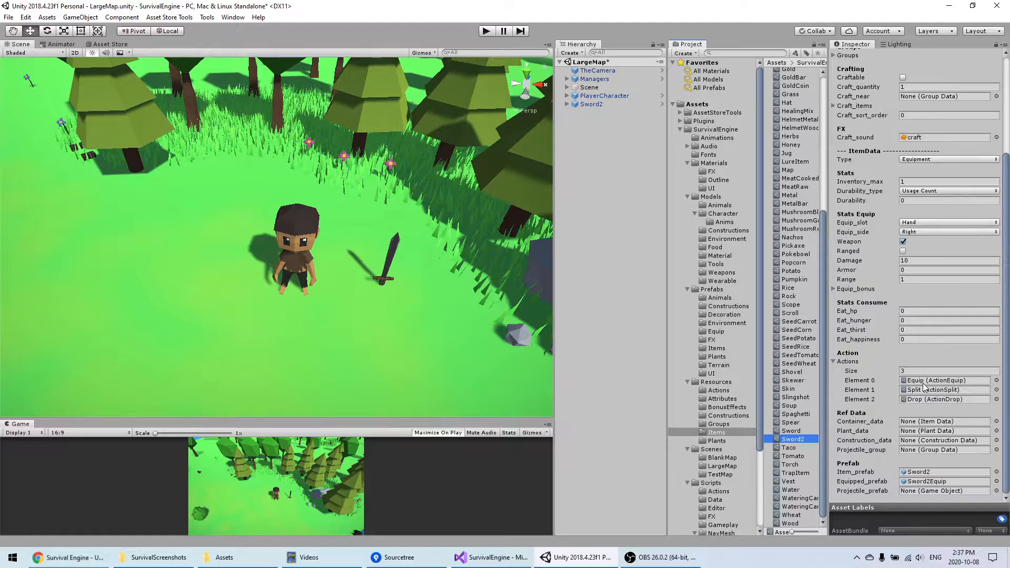
pyautogui.scroll(2, 999, 323)
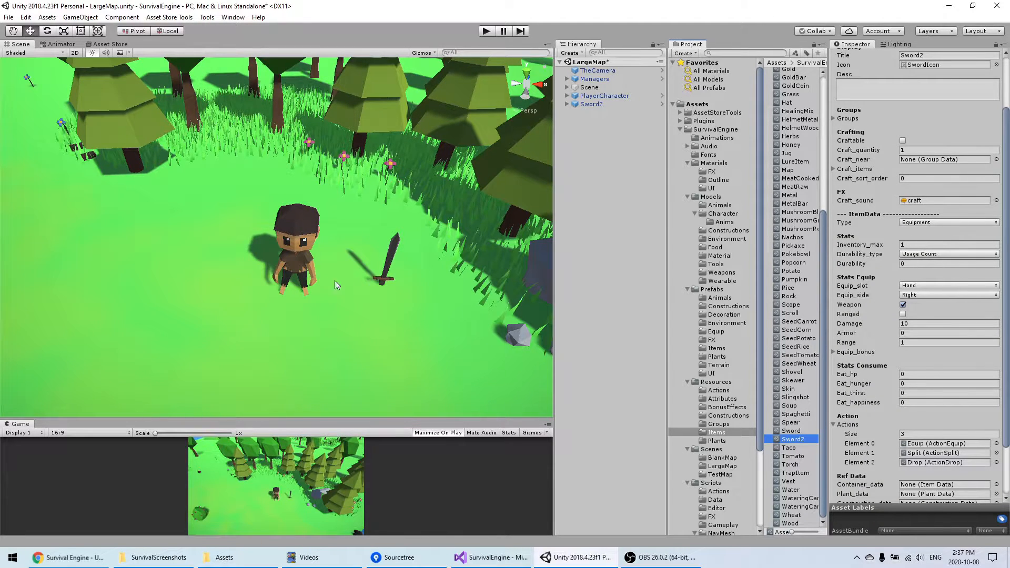
pyautogui.moveTo(329, 257); pyautogui.dragTo(295, 284, button='middle')
pyautogui.click(207, 16)
# Make the Sword2 item craftable and set the size of its Craft_items list to 1
pyautogui.scroll(2, 922, 314)
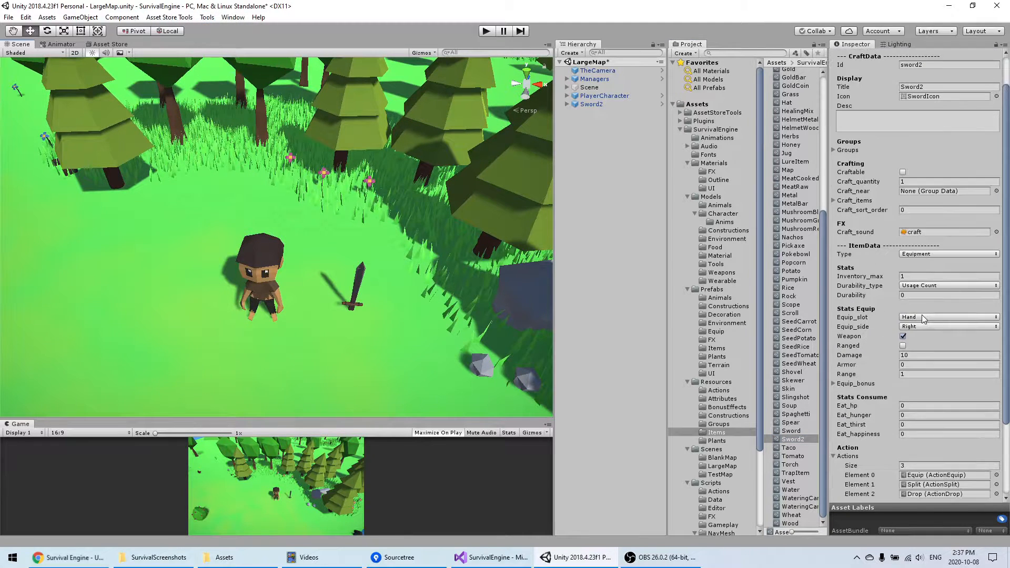
pyautogui.click(903, 172)
pyautogui.click(854, 200)
pyautogui.click(924, 209)
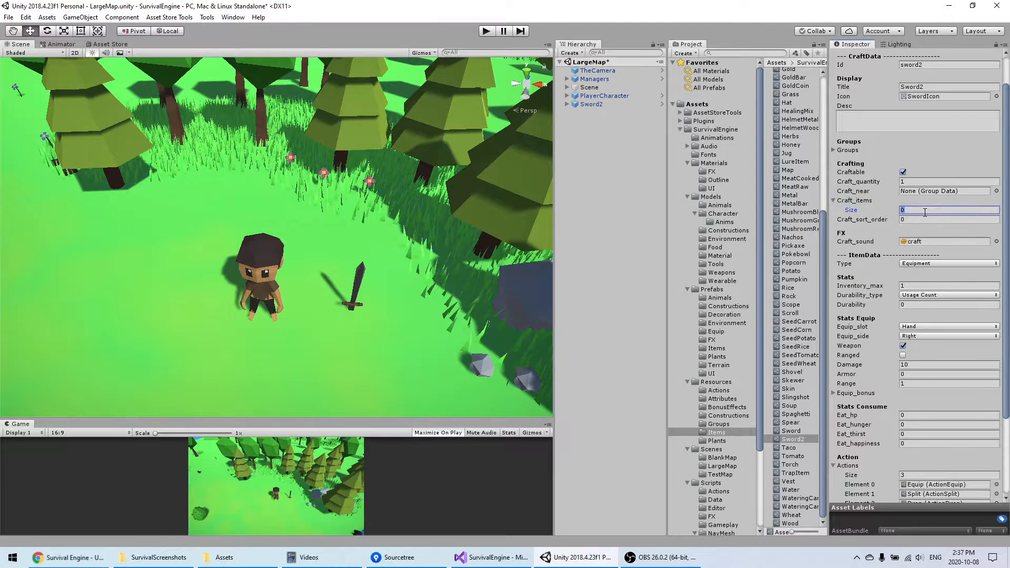
pyautogui.write('4')
pyautogui.press('Return')
pyautogui.press('BackSpace')
pyautogui.write('1')
pyautogui.press('Return')
# Assign Rock as the crafting ingredient and set the Craft_items size to 4 so Rock fills every entry
pyautogui.click(997, 219)
pyautogui.write('stone')
pyautogui.press('BackSpace')
pyautogui.write('rock')
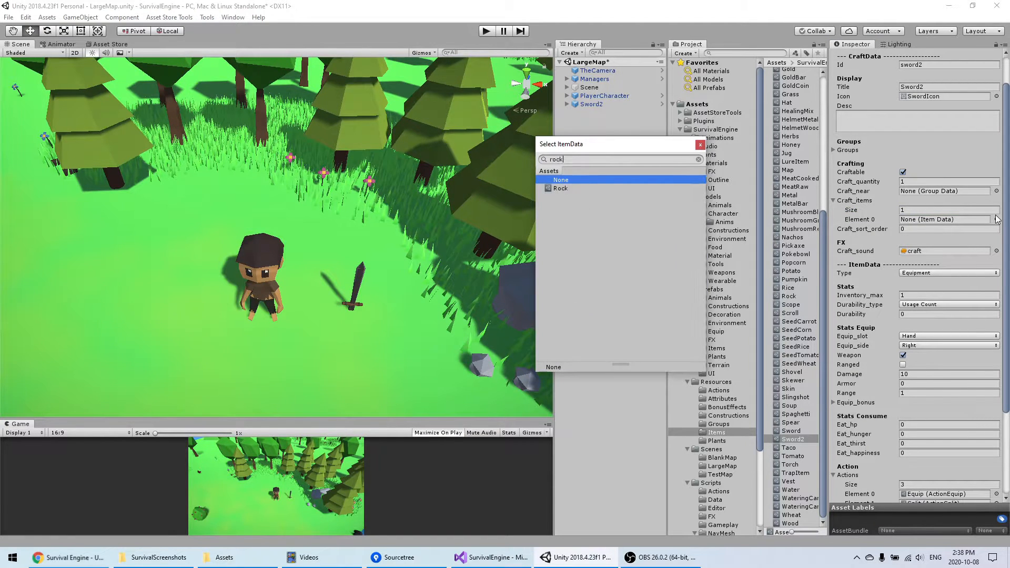
pyautogui.press('Return')
pyautogui.click(930, 209)
pyautogui.write('4')
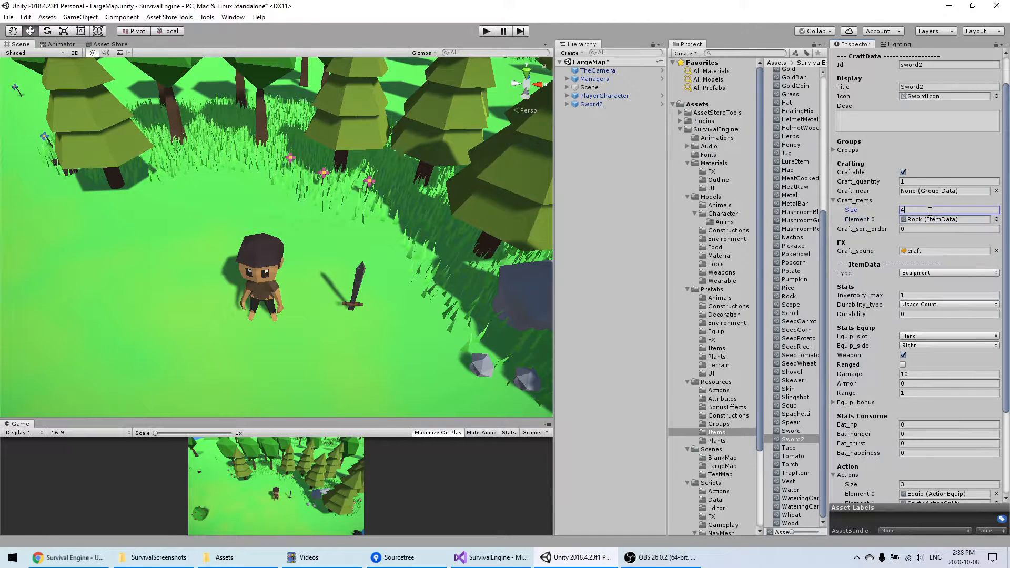
pyautogui.press('Return')
pyautogui.scroll(-5, 977, 325)
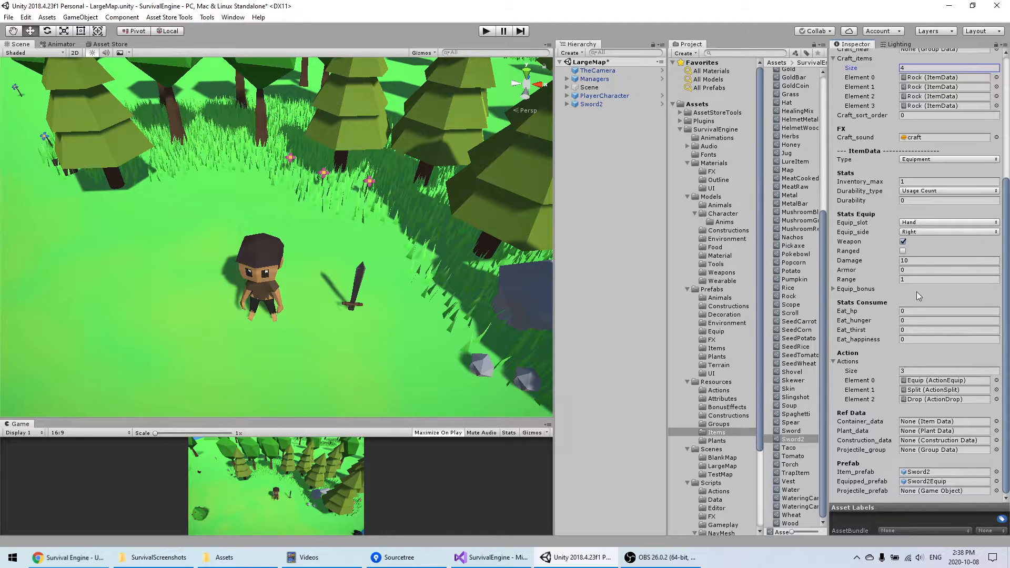
# Run the game, pick up the new sword from the ground and equip it from the inventory
pyautogui.moveTo(291, 291); pyautogui.dragTo(320, 285, button='middle')
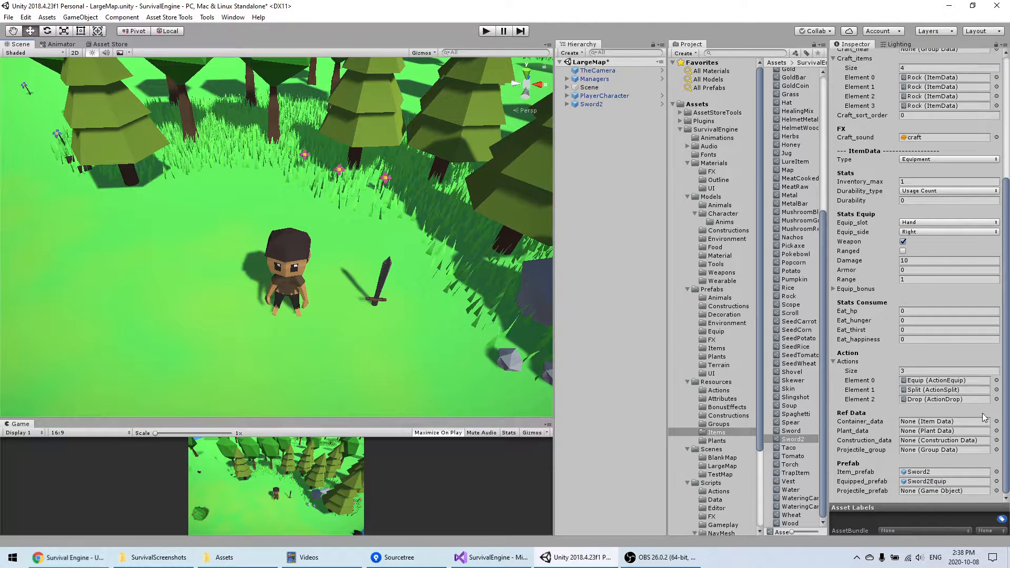
pyautogui.hotkey('ctrl', 'p')
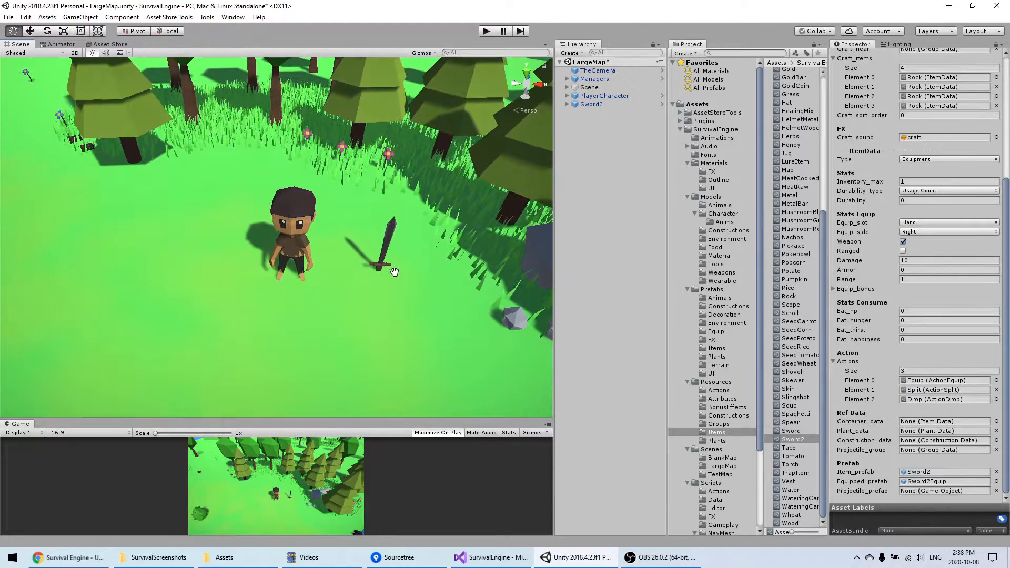
pyautogui.click(576, 279)
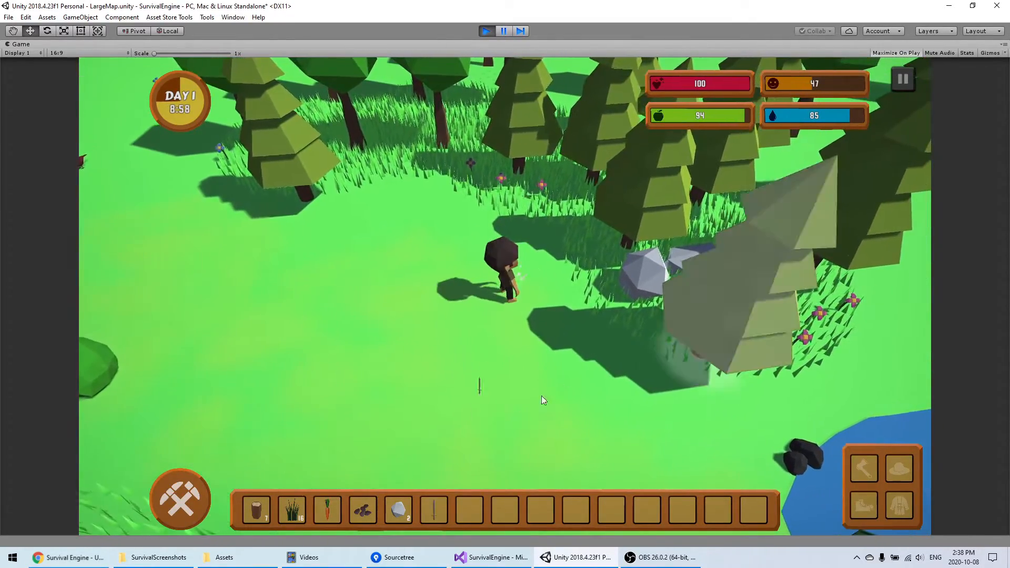
pyautogui.click(433, 508)
pyautogui.click(434, 475)
pyautogui.click(607, 327)
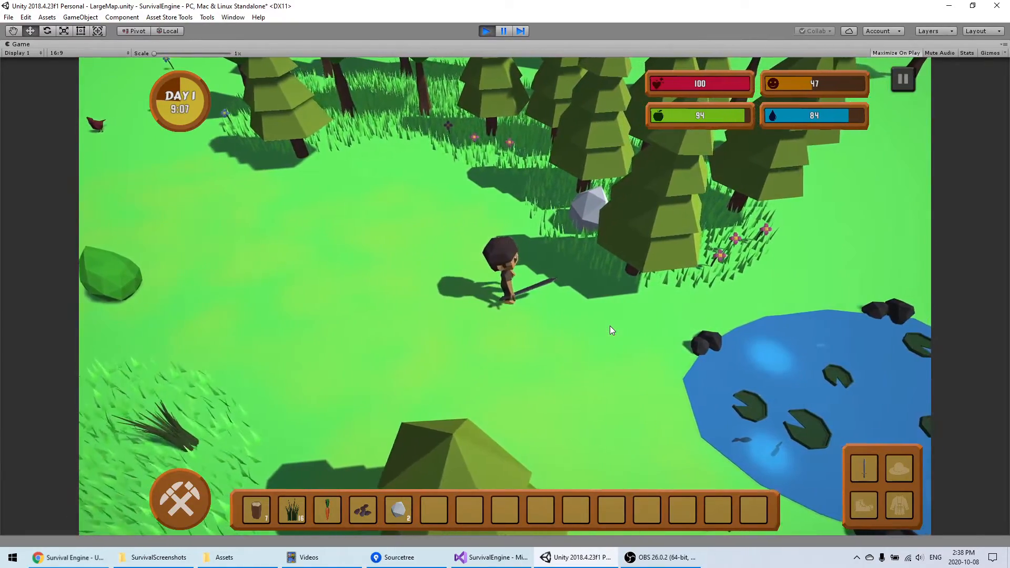
# Walk the character around at close zoom to examine how the equipped sword sits in the hand, and stop play mode
pyautogui.click(448, 314)
pyautogui.scroll(4, 452, 307)
pyautogui.click(496, 305)
pyautogui.click(545, 312)
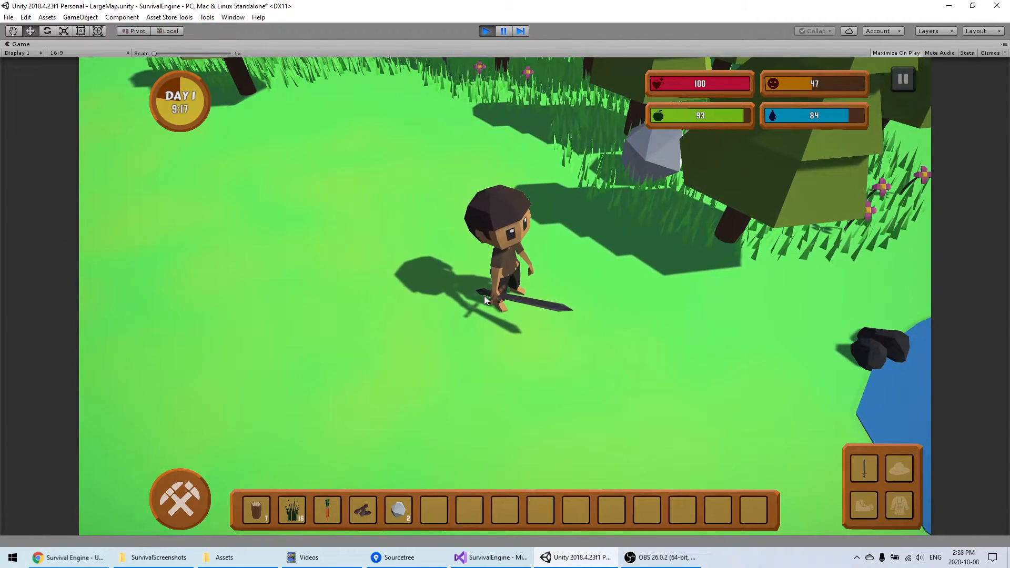
pyautogui.press('d')
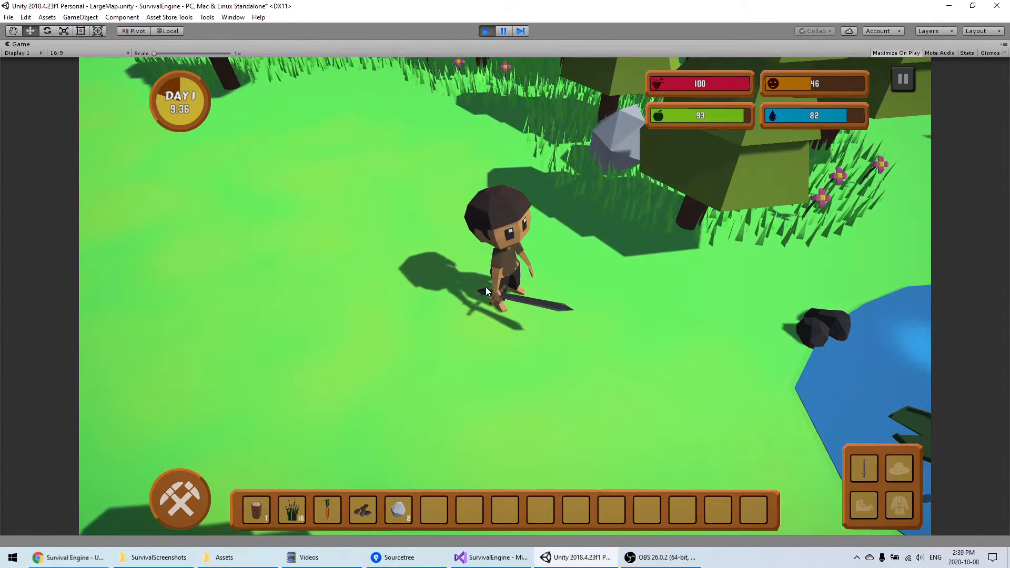
pyautogui.press('a')
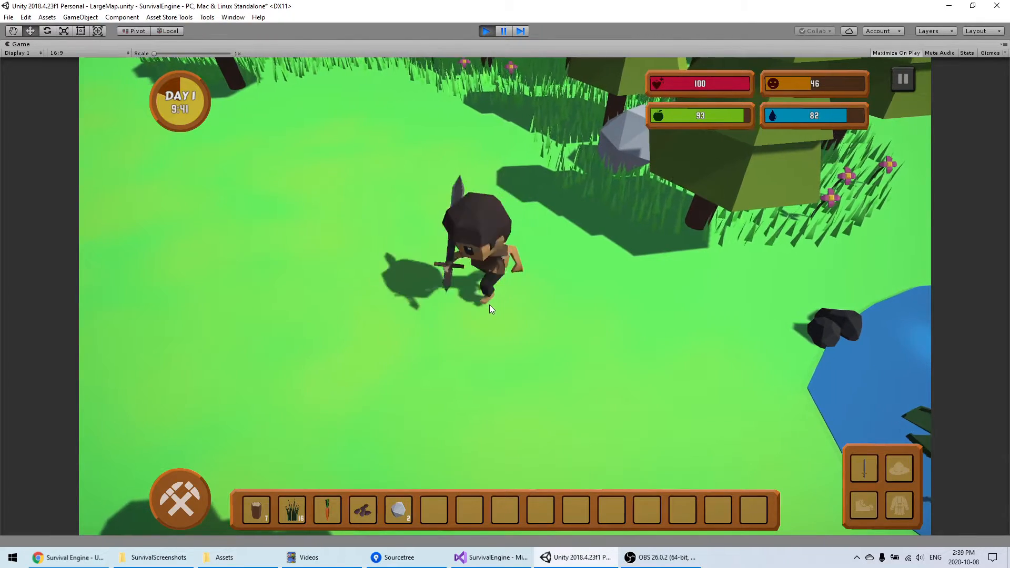
pyautogui.press('d')
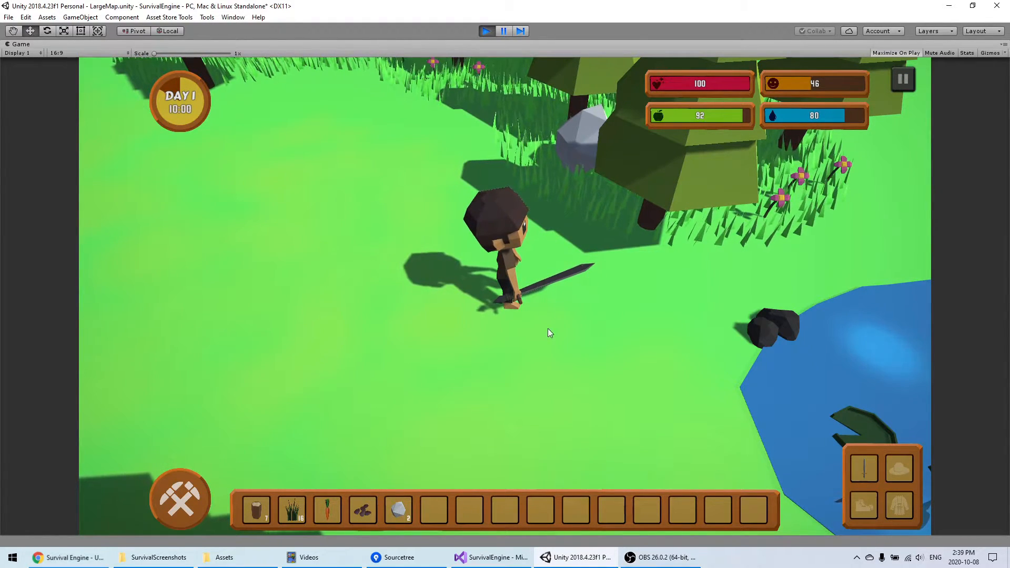
pyautogui.press('w')
pyautogui.press('a')
pyautogui.press('s')
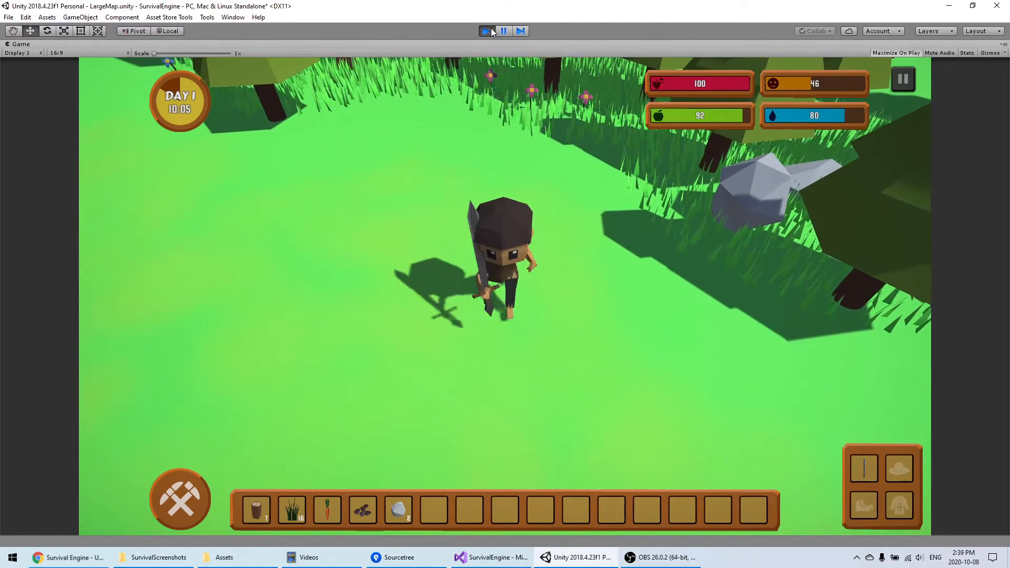
pyautogui.click(489, 30)
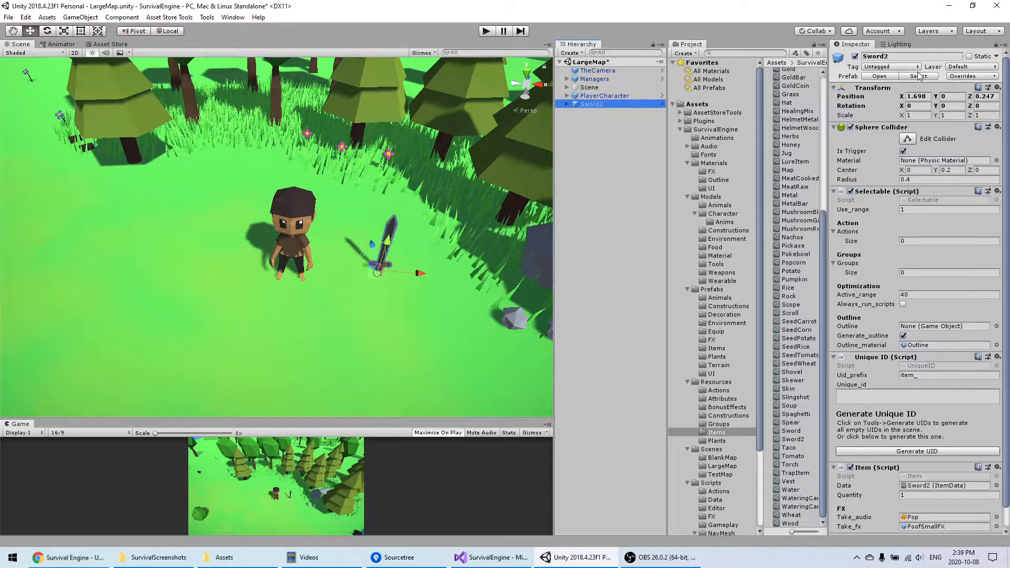
# Open the scene's Sword2 prefab for editing and uniformly rescale its Sword2Mesh child
pyautogui.click(603, 118)
pyautogui.click(594, 103)
pyautogui.click(878, 76)
pyautogui.click(604, 83)
pyautogui.moveTo(315, 239); pyautogui.dragTo(323, 233, button='middle')
pyautogui.press('r')
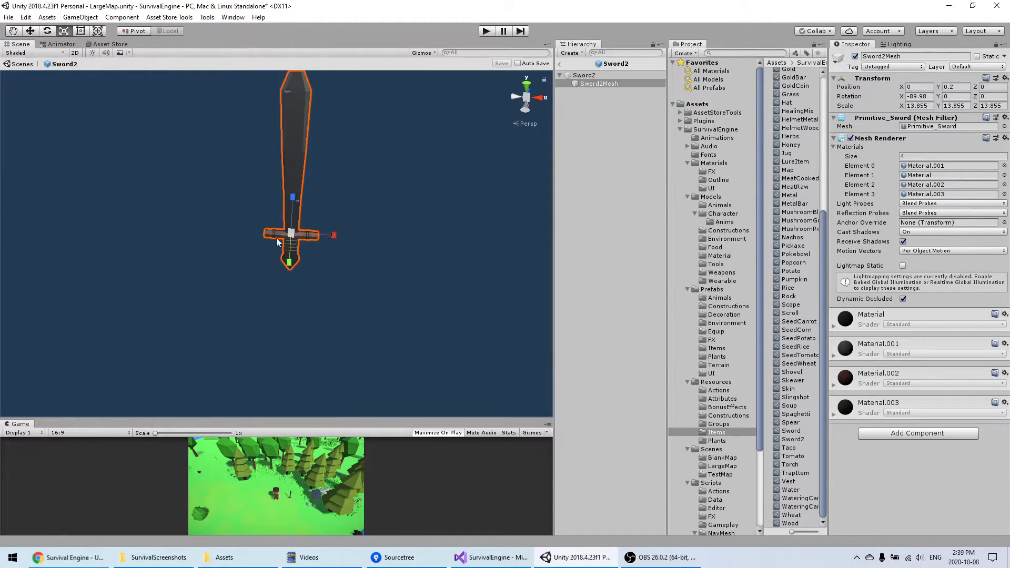
pyautogui.moveTo(290, 234); pyautogui.dragTo(347, 245)
# Try adjusting the Sphere Collider radius on the Sword2 root and save the prefab
pyautogui.click(584, 75)
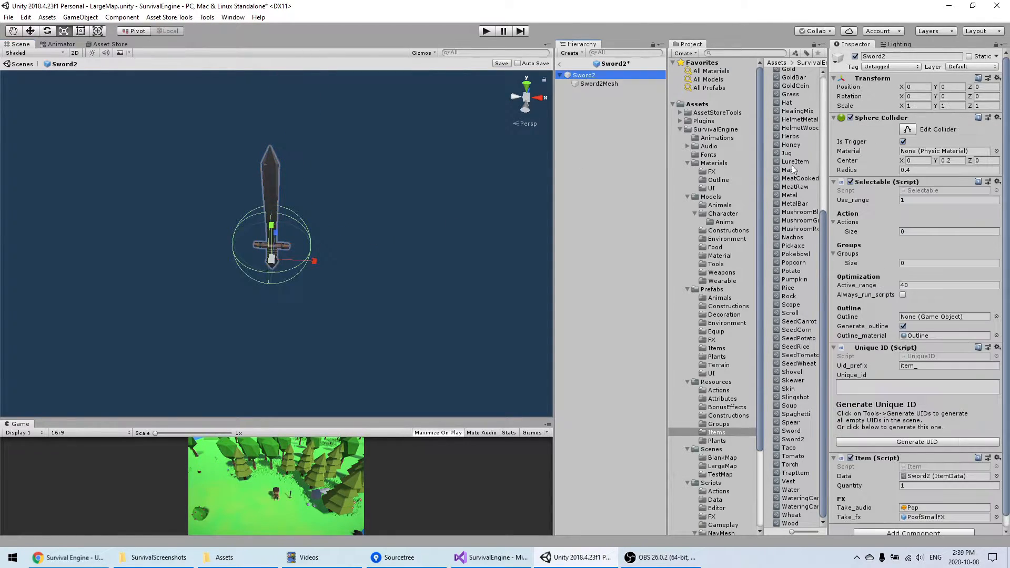
pyautogui.moveTo(855, 168)
pyautogui.mouseDown()
pyautogui.moveTo(863, 172)
pyautogui.moveTo(853, 172)
pyautogui.moveTo(863, 172)
pyautogui.moveTo(854, 188)
pyautogui.mouseUp()
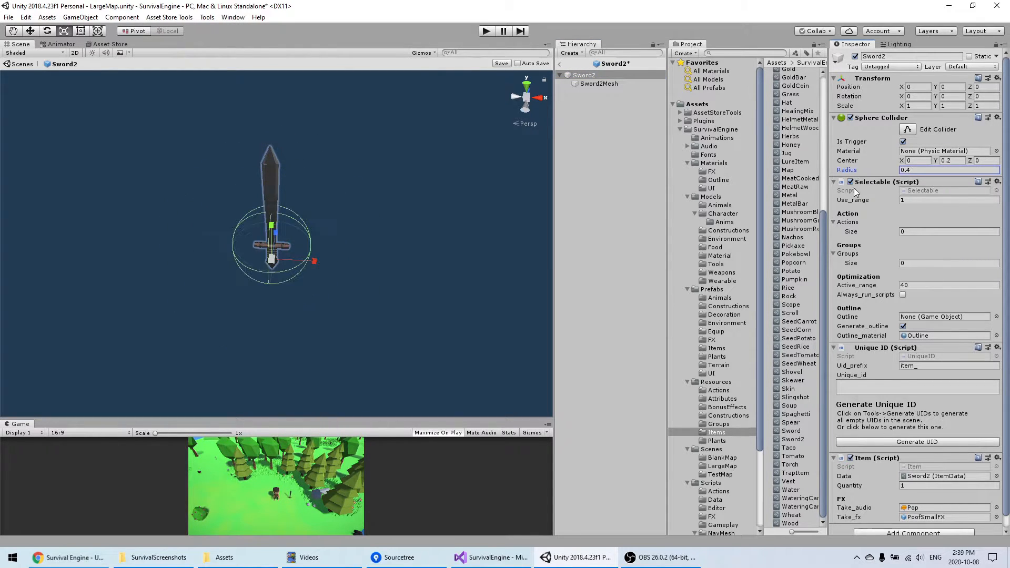
pyautogui.click(573, 94)
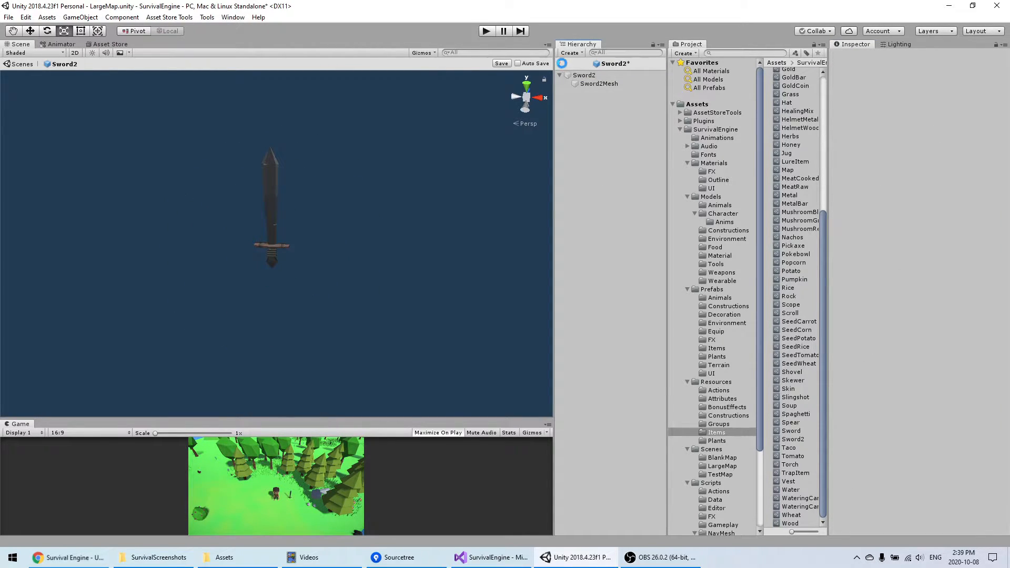
pyautogui.click(623, 65)
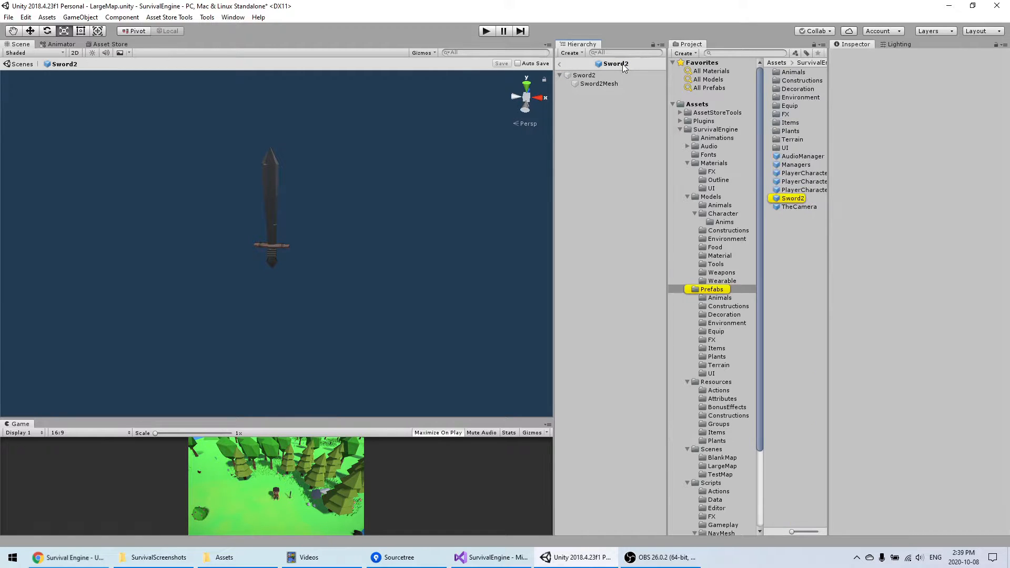
# Open the Sword2Equip prefab from the Prefabs/Equip folder for editing
pyautogui.click(714, 332)
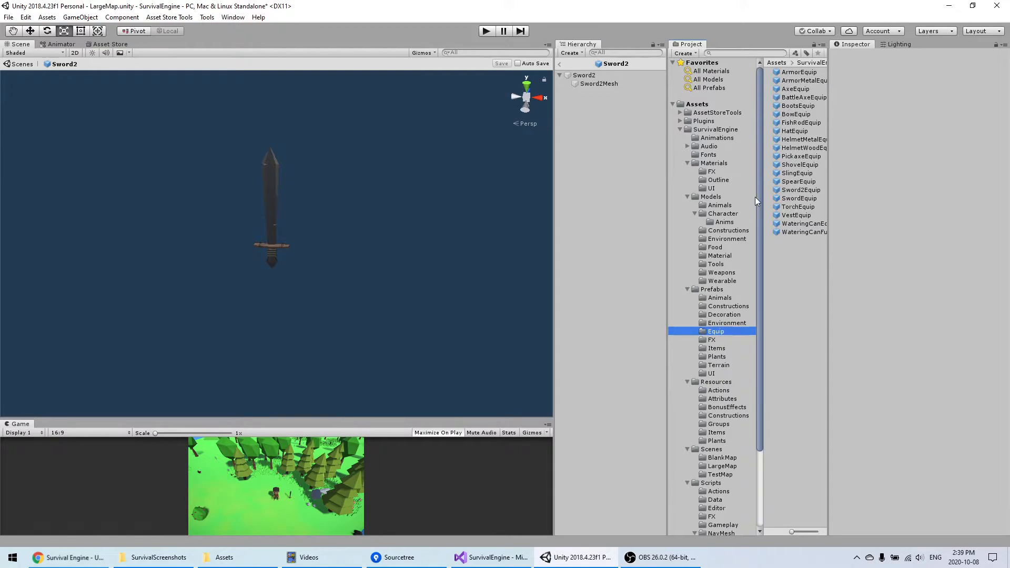
pyautogui.click(801, 190)
pyautogui.click(914, 85)
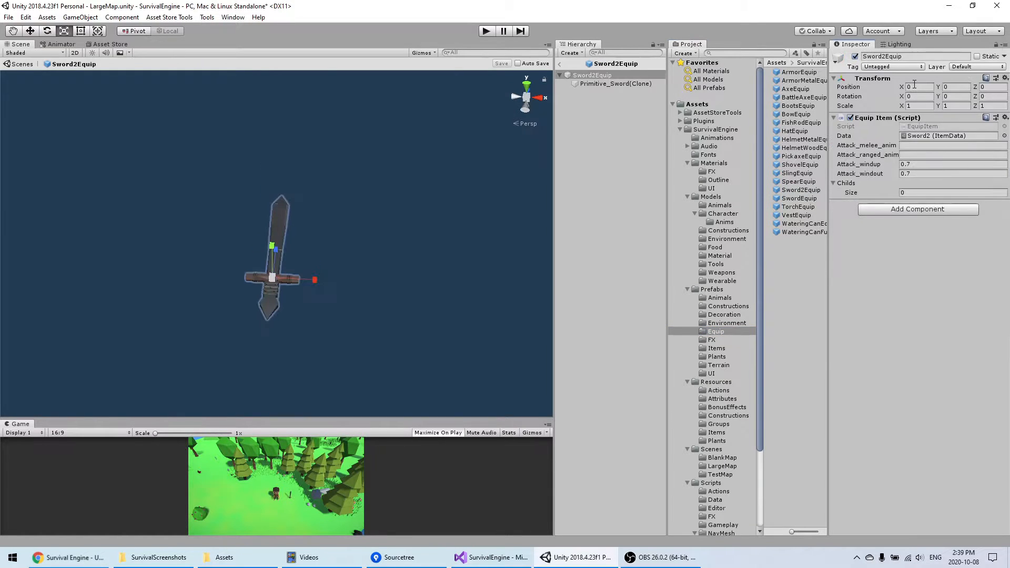
# Examine the Sword2Equip hilt from the side and check where the root object's pivot sits relative to the handle
pyautogui.moveTo(345, 266); pyautogui.dragTo(229, 220, button='right')
pyautogui.moveTo(389, 316); pyautogui.dragTo(315, 282, button='middle')
pyautogui.moveTo(379, 295); pyautogui.dragTo(326, 284, button='right')
pyautogui.moveTo(350, 299); pyautogui.dragTo(237, 269, button='middle')
pyautogui.moveTo(390, 295); pyautogui.dragTo(329, 285, button='right')
pyautogui.moveTo(329, 285); pyautogui.dragTo(245, 278, button='middle')
pyautogui.moveTo(315, 286); pyautogui.dragTo(267, 269, button='right')
pyautogui.moveTo(305, 295); pyautogui.dragTo(256, 268, button='middle')
pyautogui.scroll(6, 255, 268)
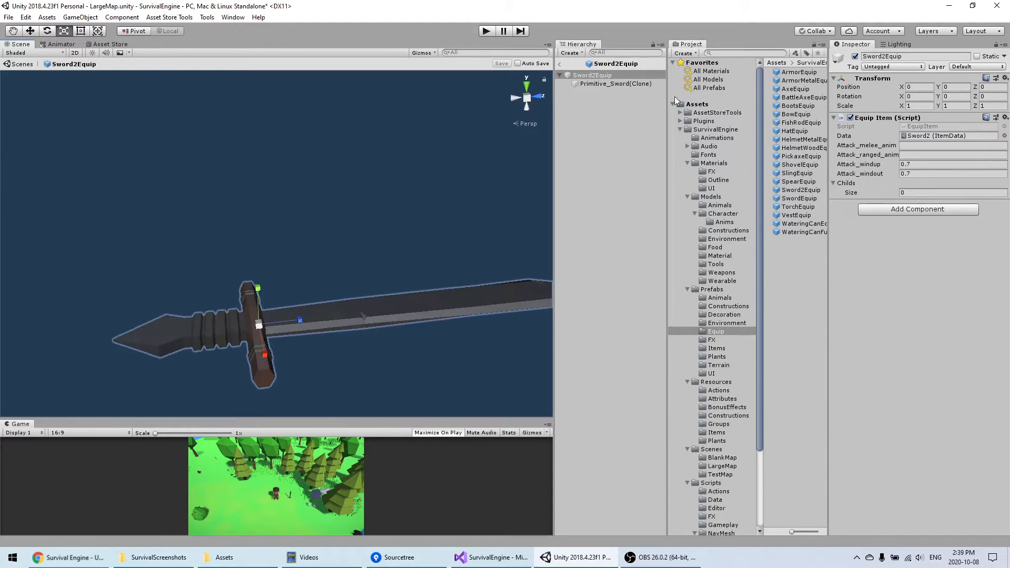
pyautogui.click(579, 76)
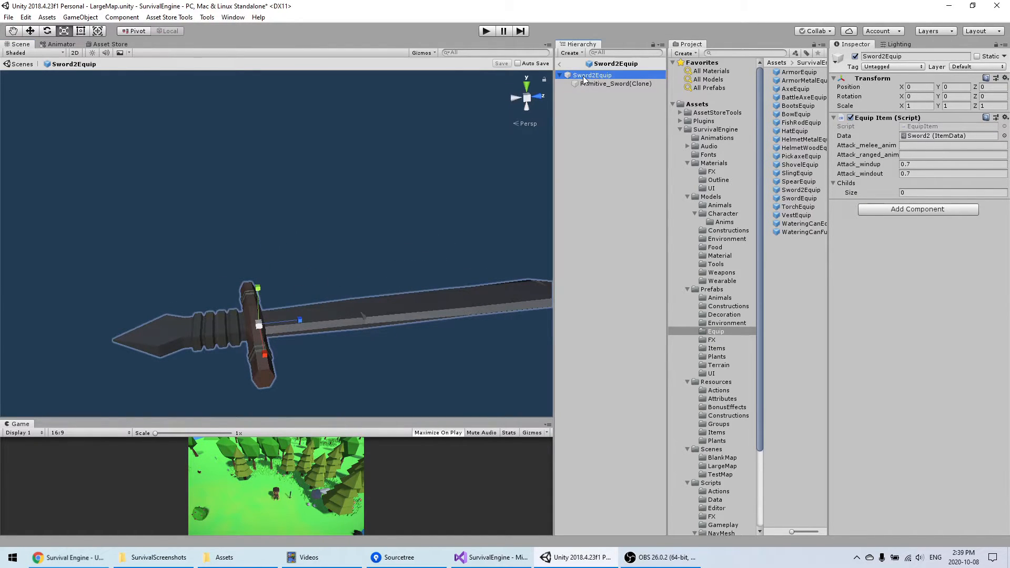
pyautogui.keyDown('alt'); pyautogui.moveTo(248, 304); pyautogui.dragTo(244, 270); pyautogui.keyUp('alt')
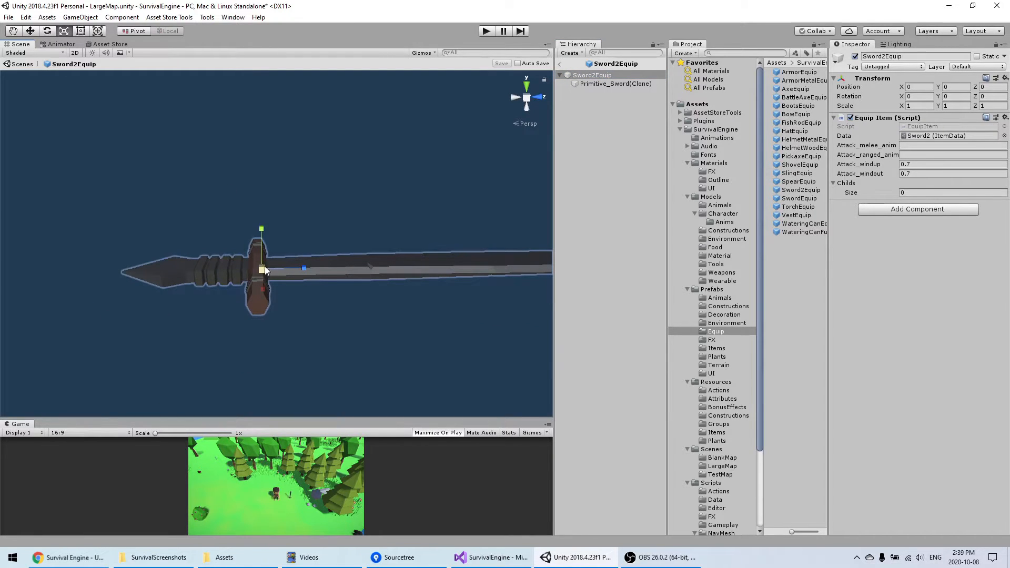
# Move the Primitive_Sword(Clone) child of Sword2Equip along Z to 0.137 so the handle sits on the root's pivot
pyautogui.click(30, 31)
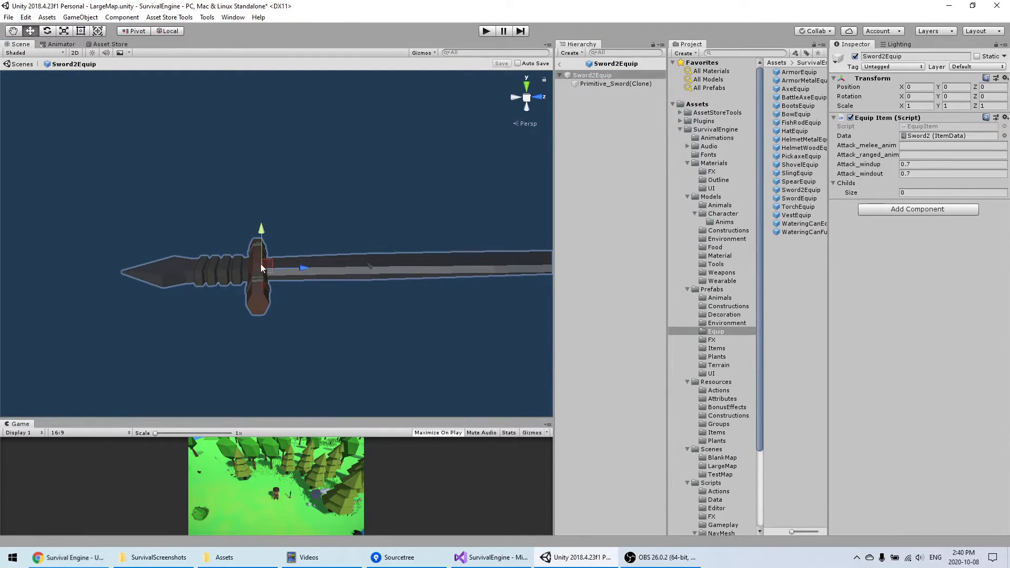
pyautogui.click(602, 84)
pyautogui.moveTo(302, 267); pyautogui.dragTo(339, 273)
# Try rotating the Primitive_Sword(Clone) mesh by 90 on X, and by 90 on Y instead
pyautogui.click(922, 95)
pyautogui.write('90')
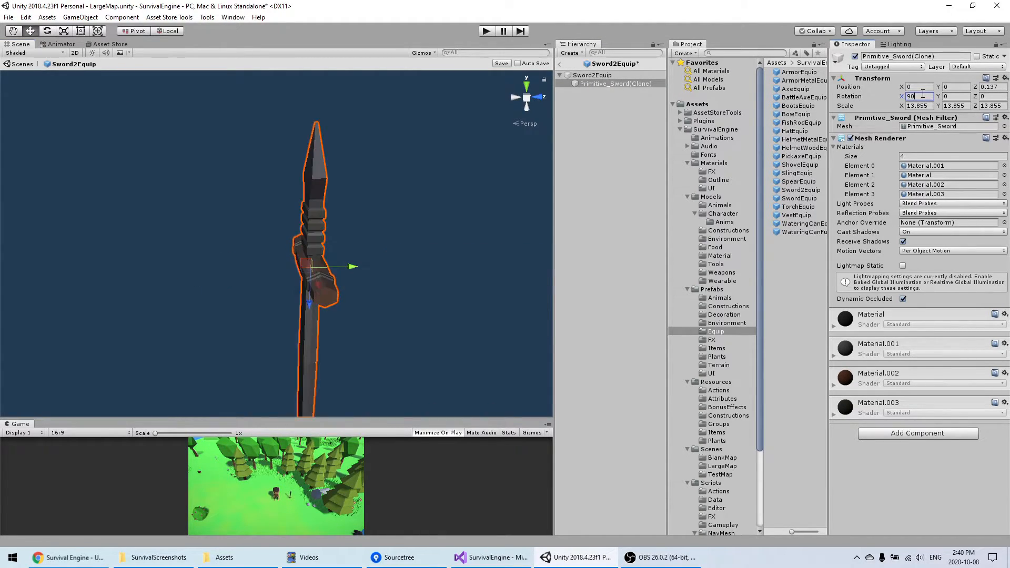
pyautogui.click(952, 96)
pyautogui.write('90')
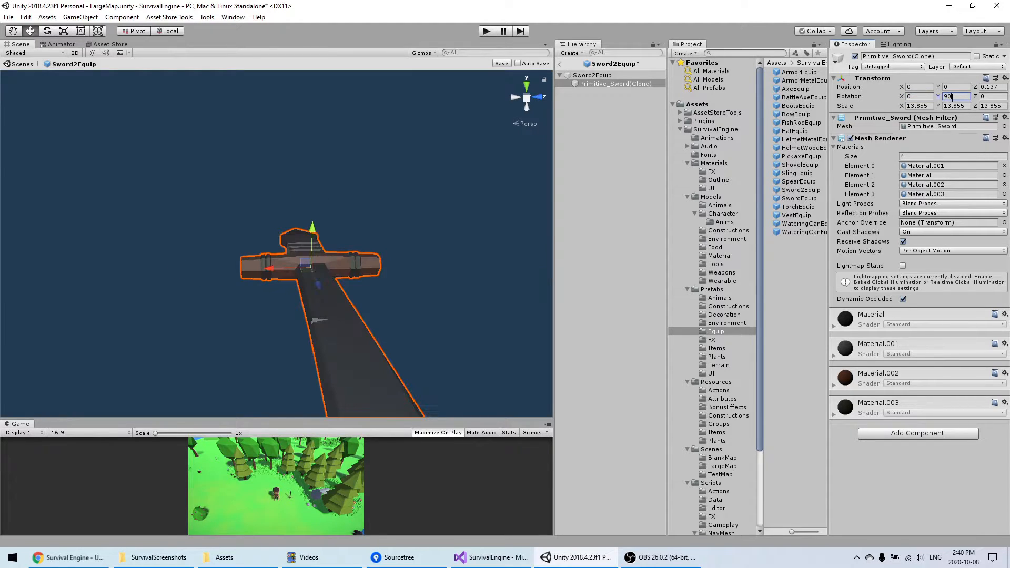
pyautogui.press('BackSpace')
pyautogui.press('BackSpace')
# Set the Primitive_Sword(Clone) mesh's Z rotation to 90 and check its orientation against the Sword2Equip root's pivot
pyautogui.click(992, 96)
pyautogui.write('90')
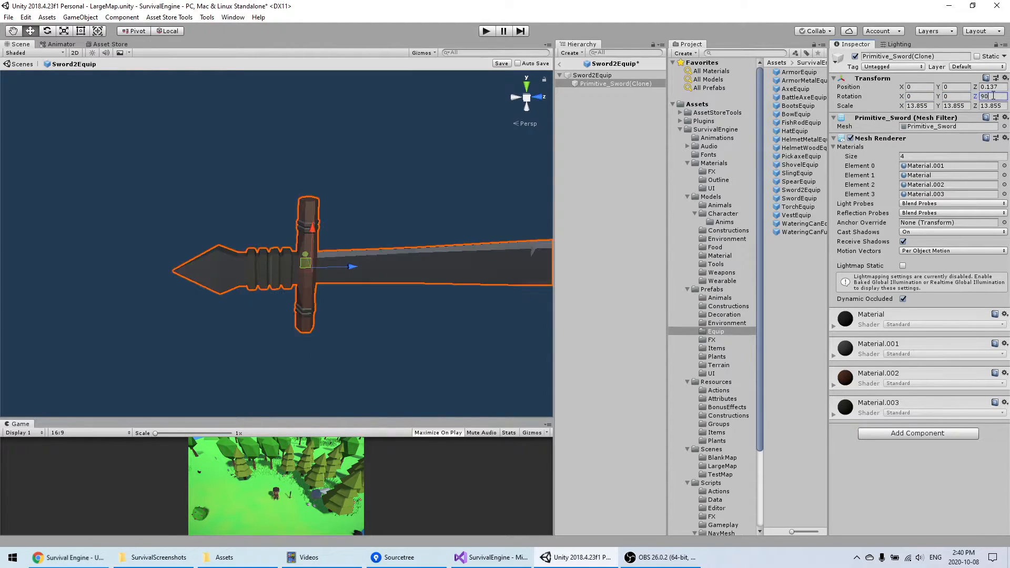
pyautogui.click(595, 74)
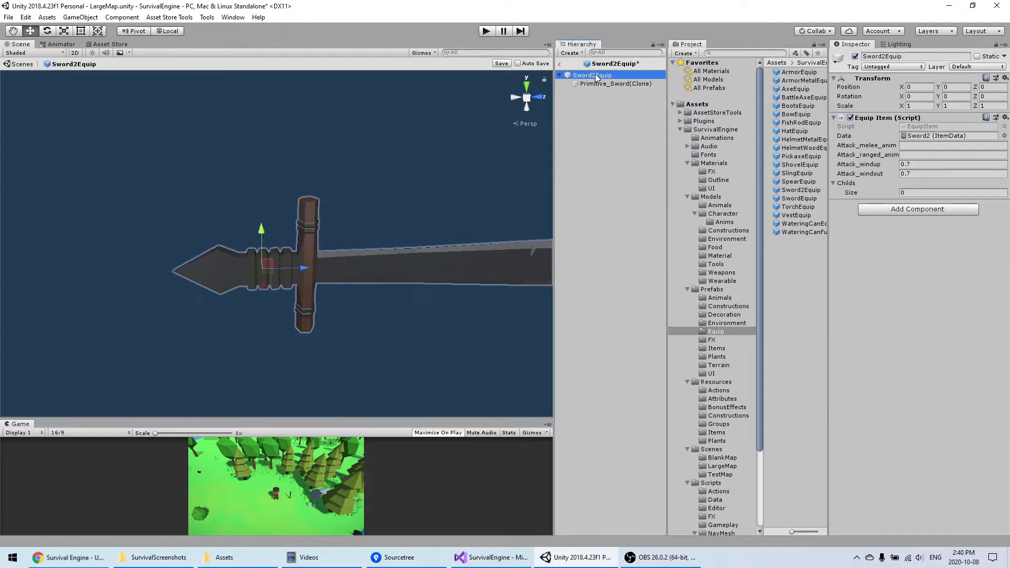
pyautogui.moveTo(314, 264); pyautogui.dragTo(261, 253, button='middle')
pyautogui.moveTo(260, 253); pyautogui.dragTo(383, 273, button='right')
pyautogui.moveTo(235, 250); pyautogui.dragTo(304, 257, button='middle')
pyautogui.scroll(-6, 310, 260)
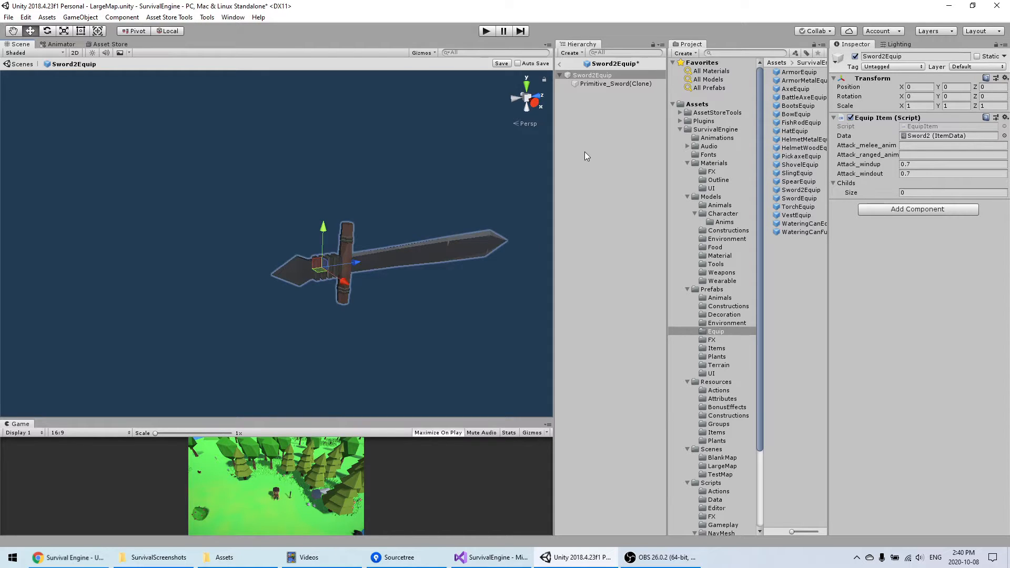
# Leave prefab editing and play-test the scene, picking up and equipping the sword to check how the character holds it
pyautogui.click(559, 63)
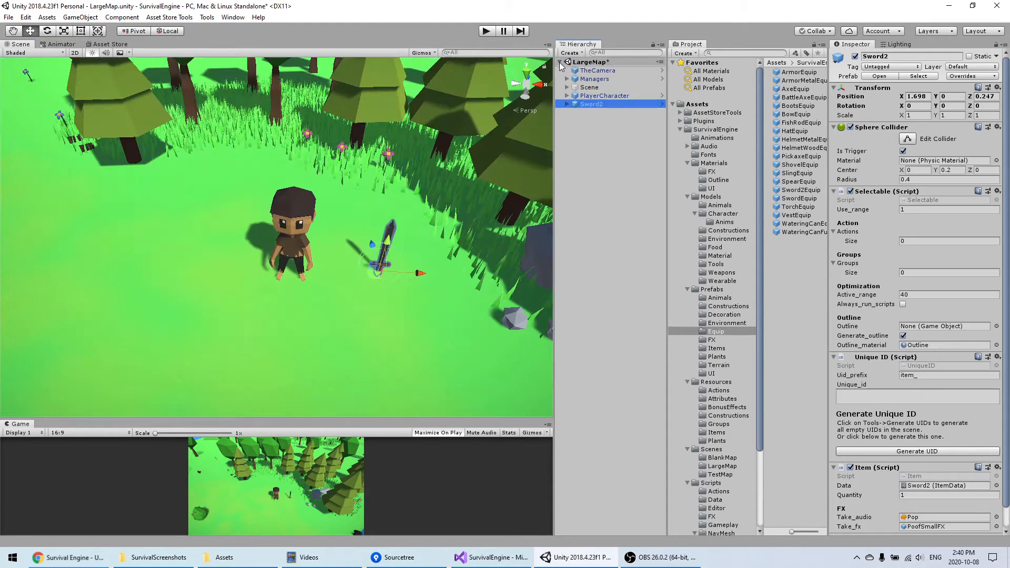
pyautogui.click(487, 30)
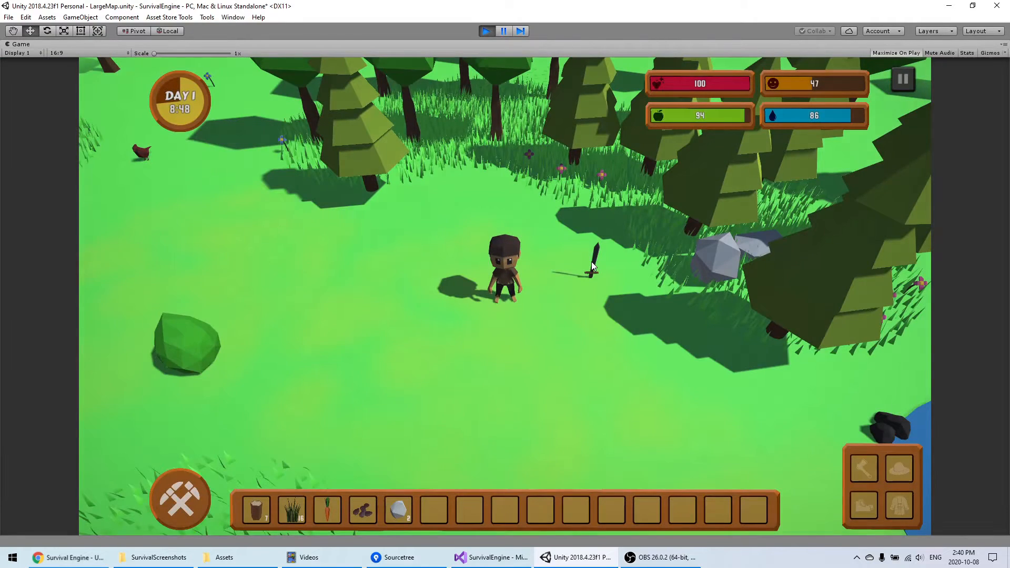
pyautogui.click(591, 261)
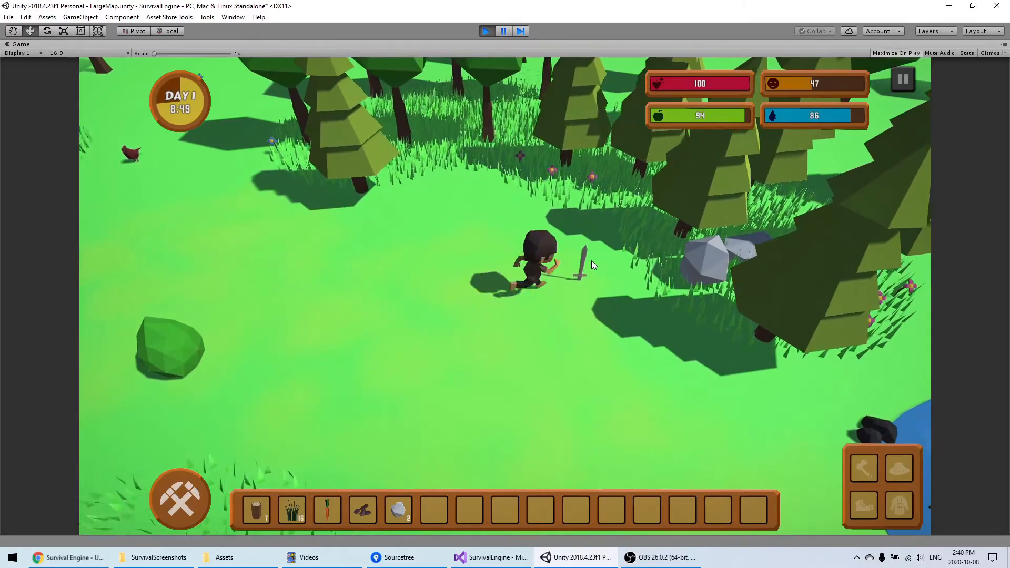
pyautogui.click(445, 506)
pyautogui.click(443, 476)
pyautogui.scroll(4, 531, 322)
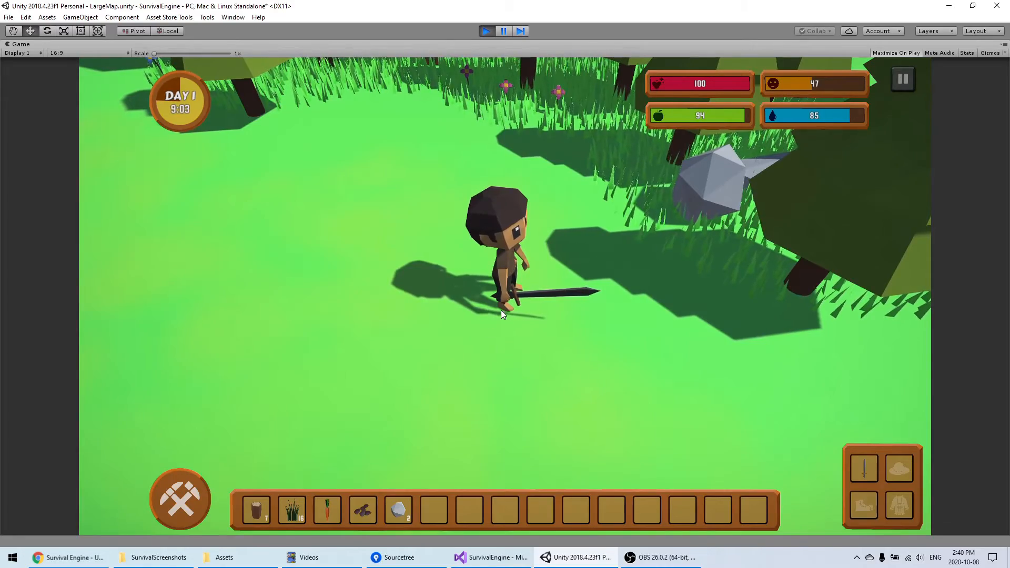
pyautogui.press('s')
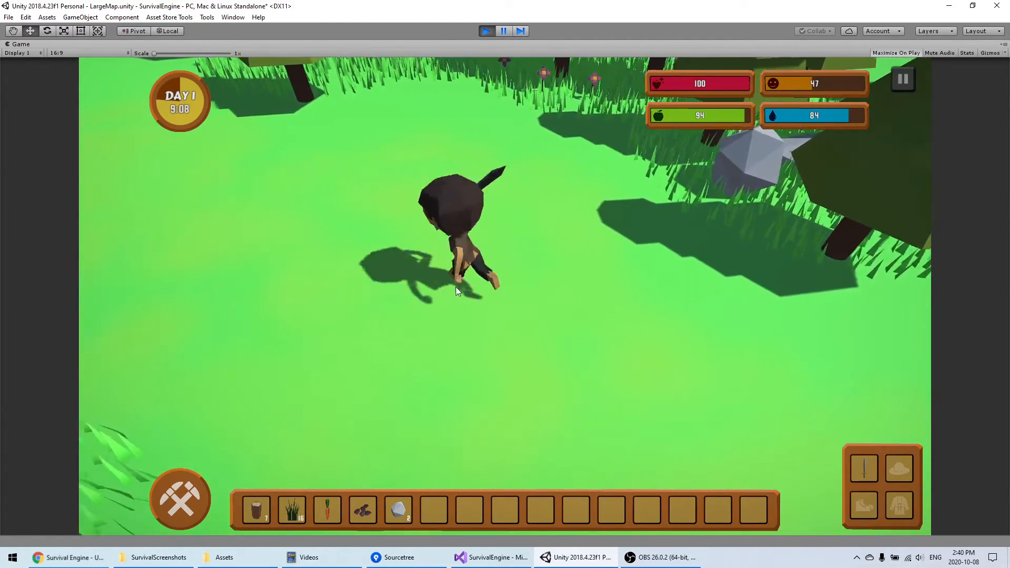
pyautogui.scroll(-5, 483, 288)
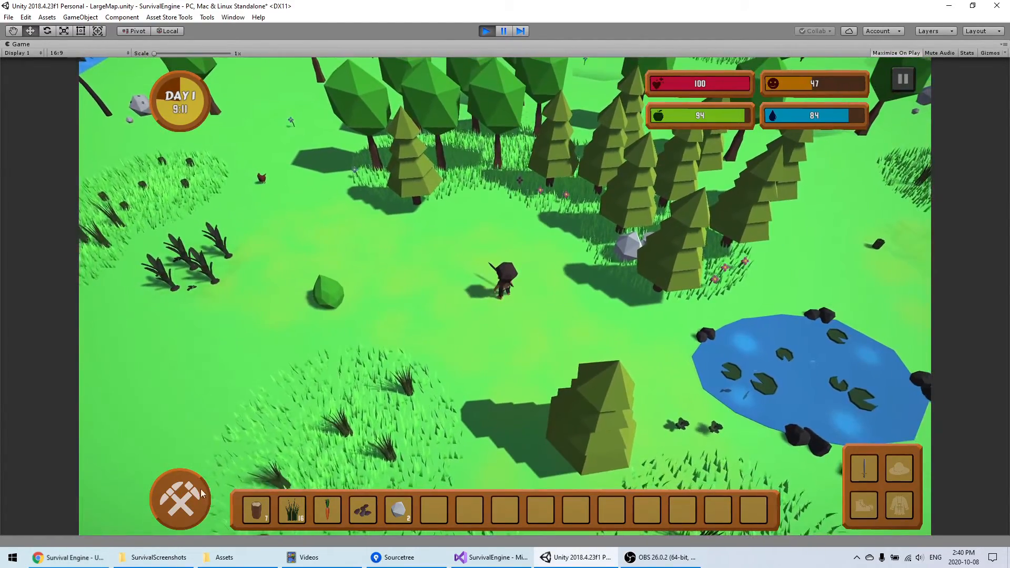
# Look through the recipes in the in-game Weapons crafting category for Sword2 and stop play mode
pyautogui.click(201, 493)
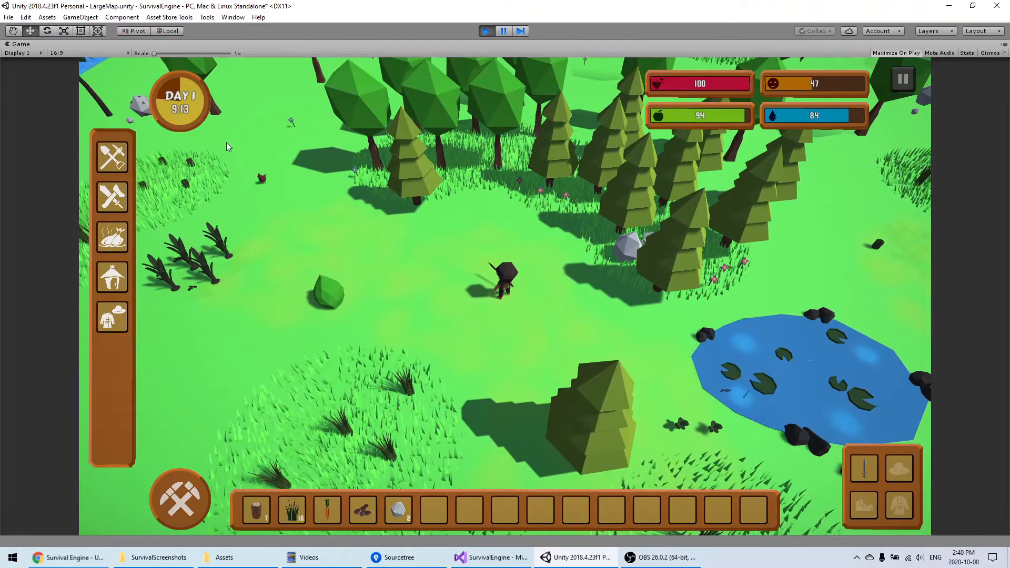
pyautogui.click(110, 164)
pyautogui.click(119, 203)
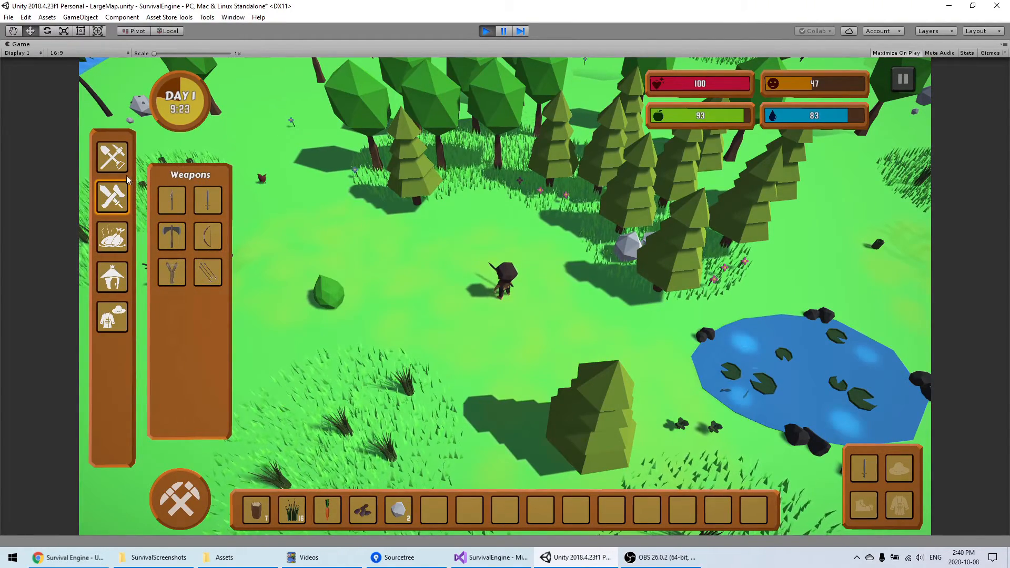
pyautogui.click(119, 207)
pyautogui.click(119, 208)
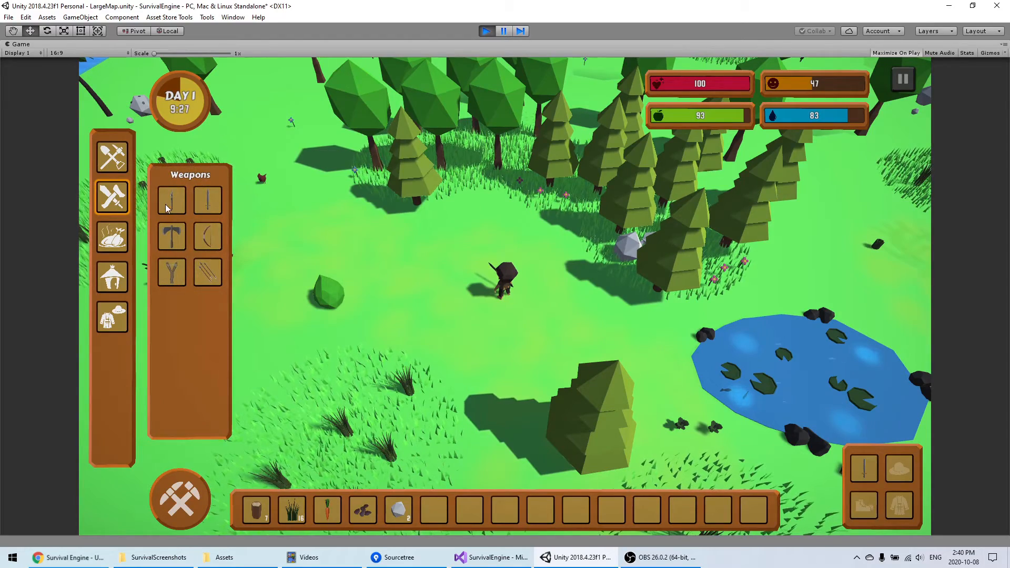
pyautogui.click(207, 201)
pyautogui.click(208, 241)
pyautogui.click(207, 272)
pyautogui.click(172, 271)
pyautogui.click(170, 236)
pyautogui.click(207, 200)
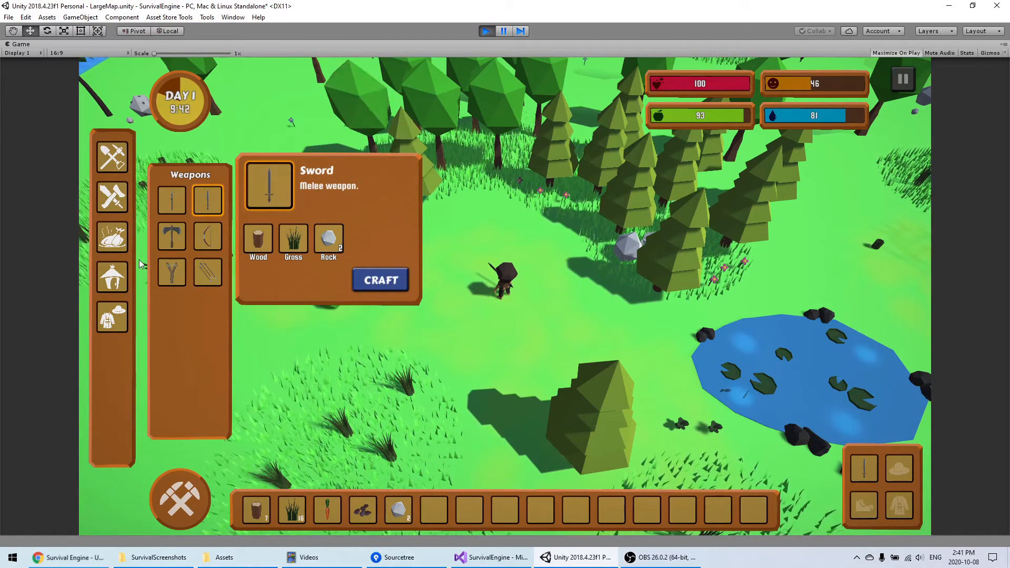
pyautogui.click(208, 273)
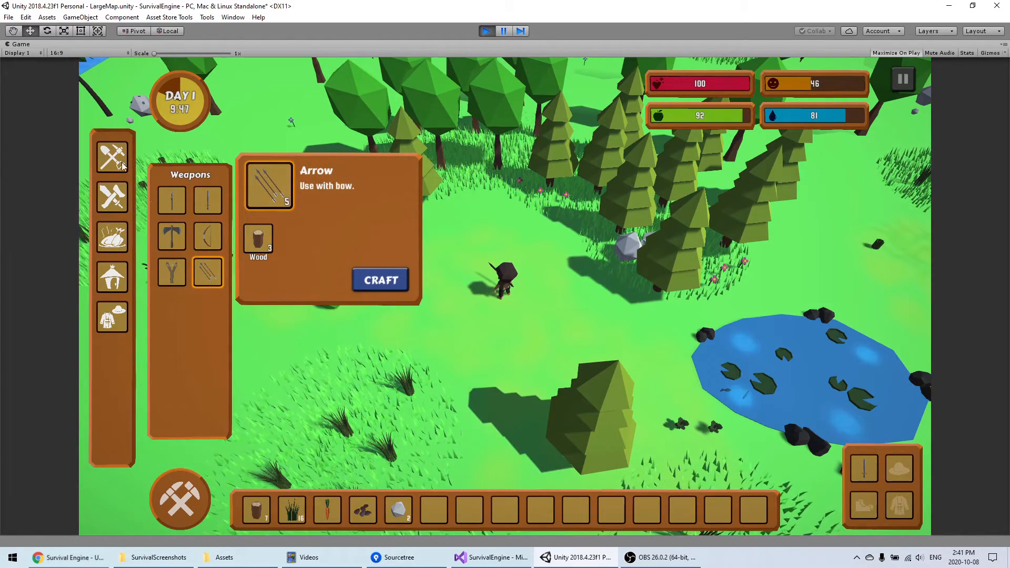
pyautogui.click(486, 32)
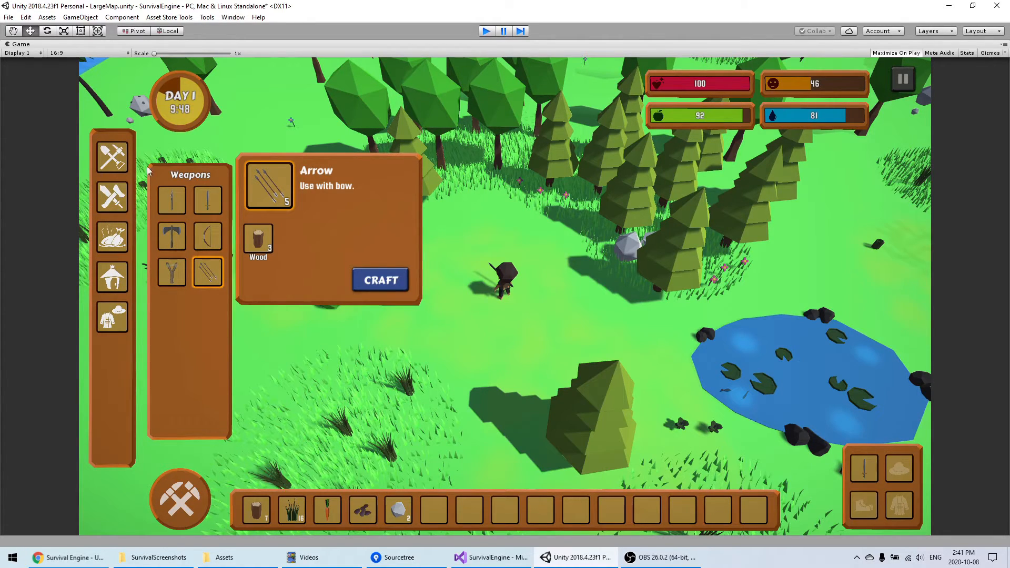
pyautogui.click(488, 31)
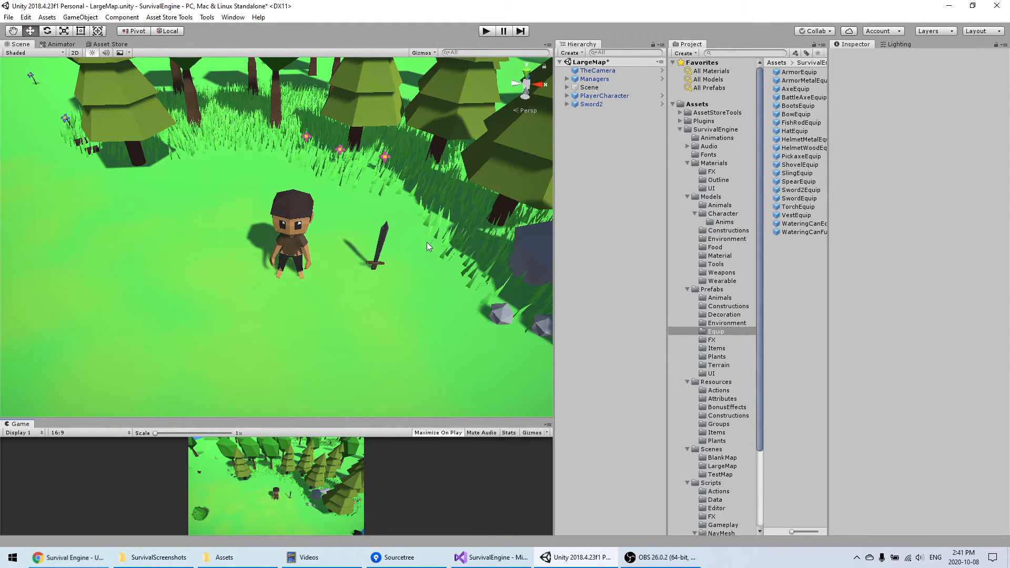
# Locate the ItemData of the scene's Sword2 and add CraftWeapons as its one group
pyautogui.click(380, 244)
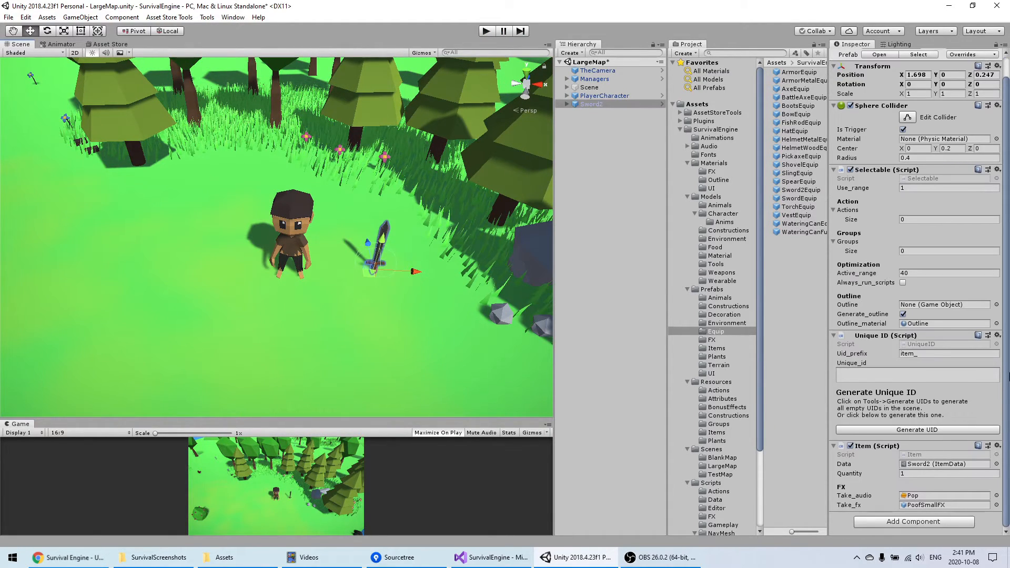
pyautogui.click(932, 464)
pyautogui.click(786, 439)
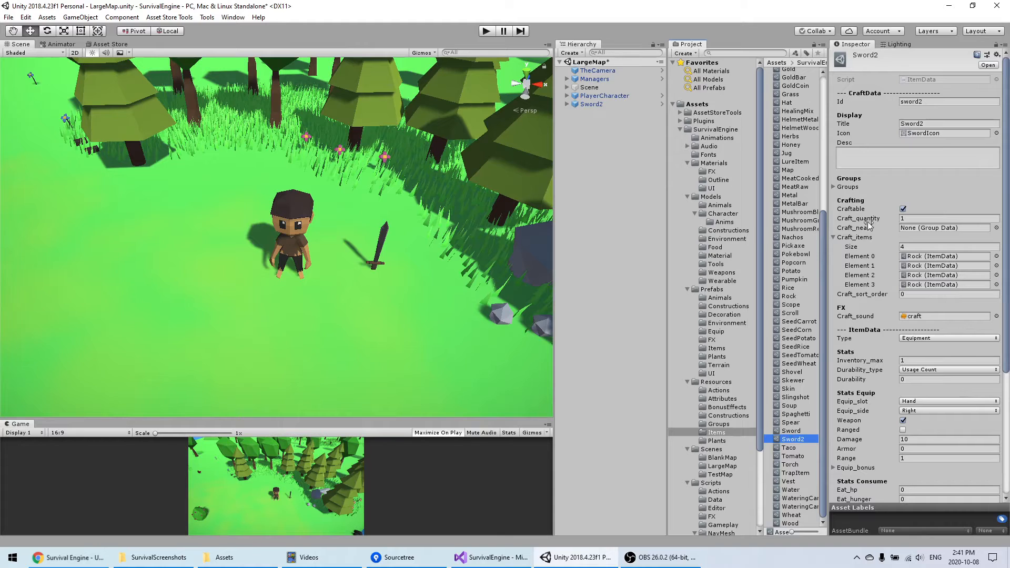
pyautogui.click(835, 187)
pyautogui.click(925, 196)
pyautogui.write('1')
pyautogui.press('Return')
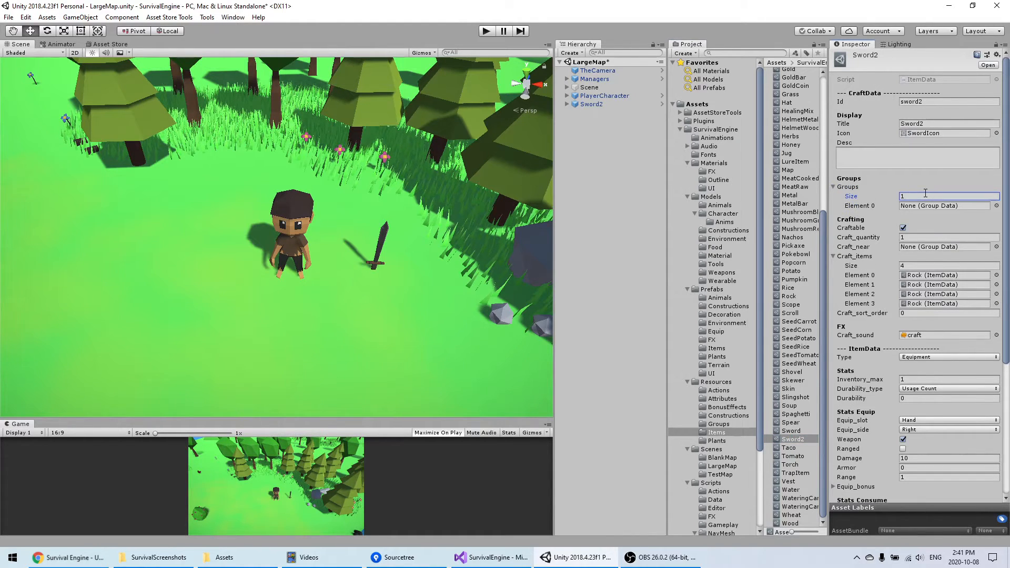
pyautogui.click(996, 205)
pyautogui.write('cra')
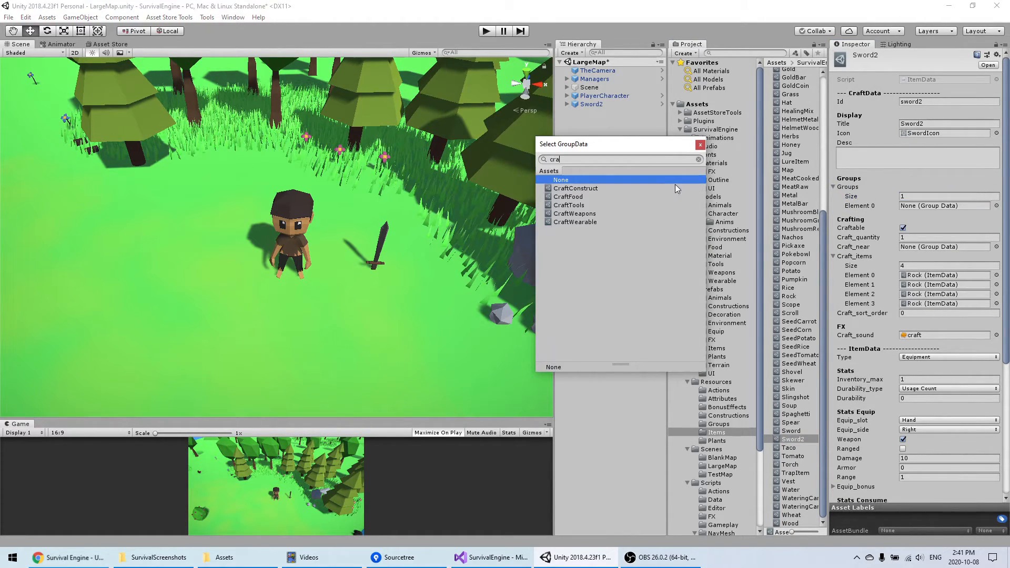
pyautogui.click(589, 214)
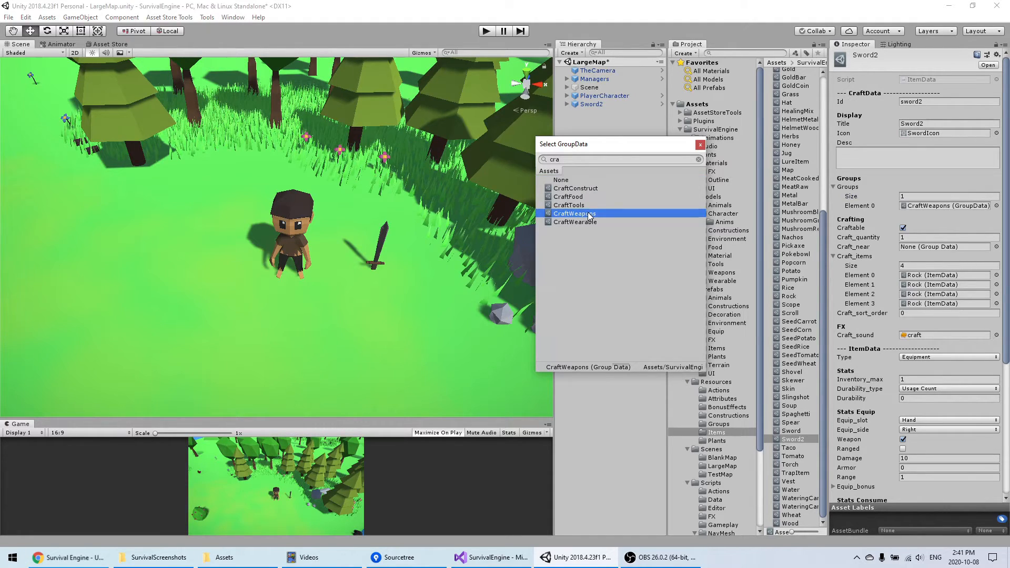
pyautogui.click(643, 472)
# Keep Sword2 craftable and set its craft sort order to 99
pyautogui.click(902, 230)
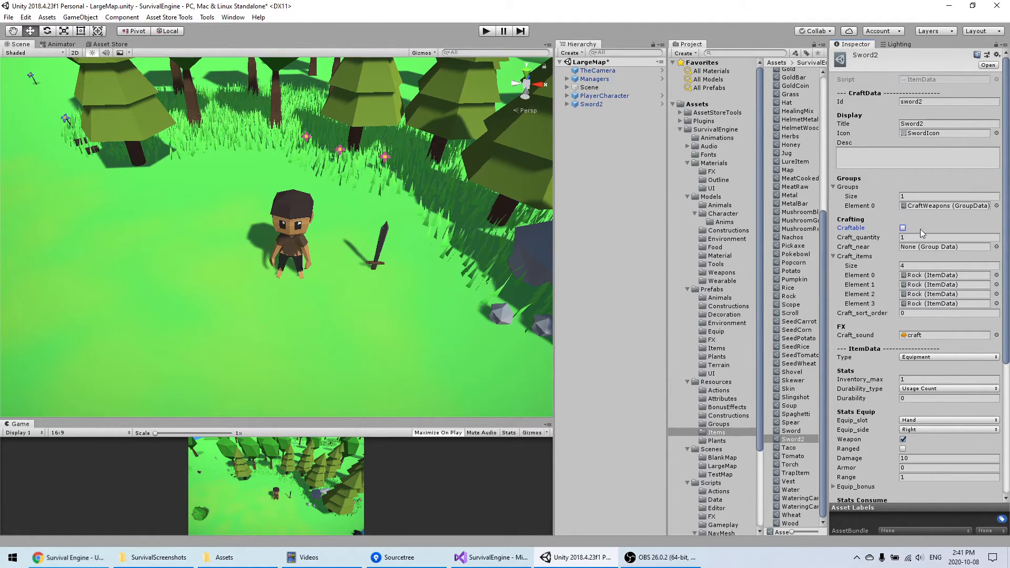
pyautogui.click(903, 228)
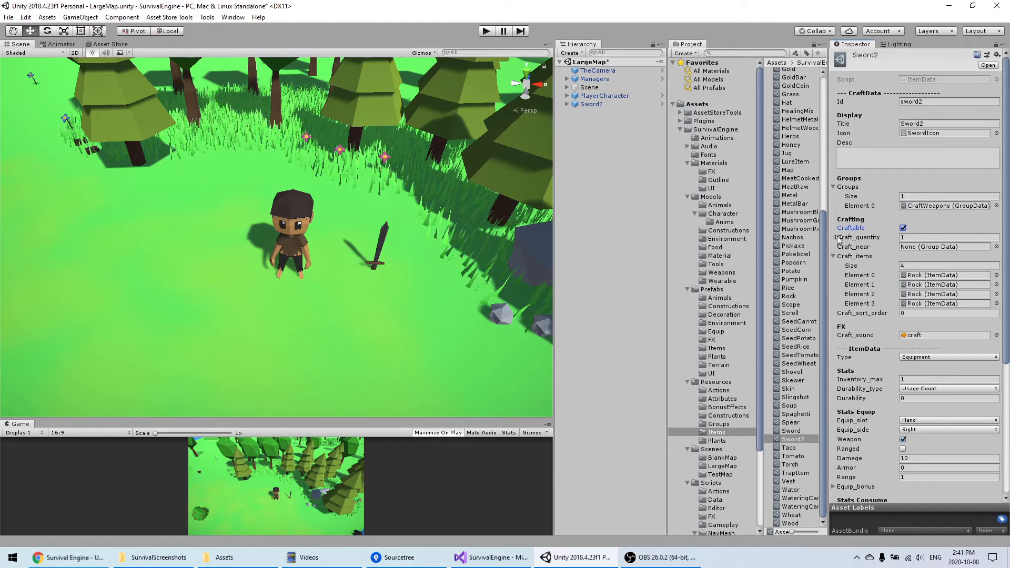
pyautogui.click(900, 238)
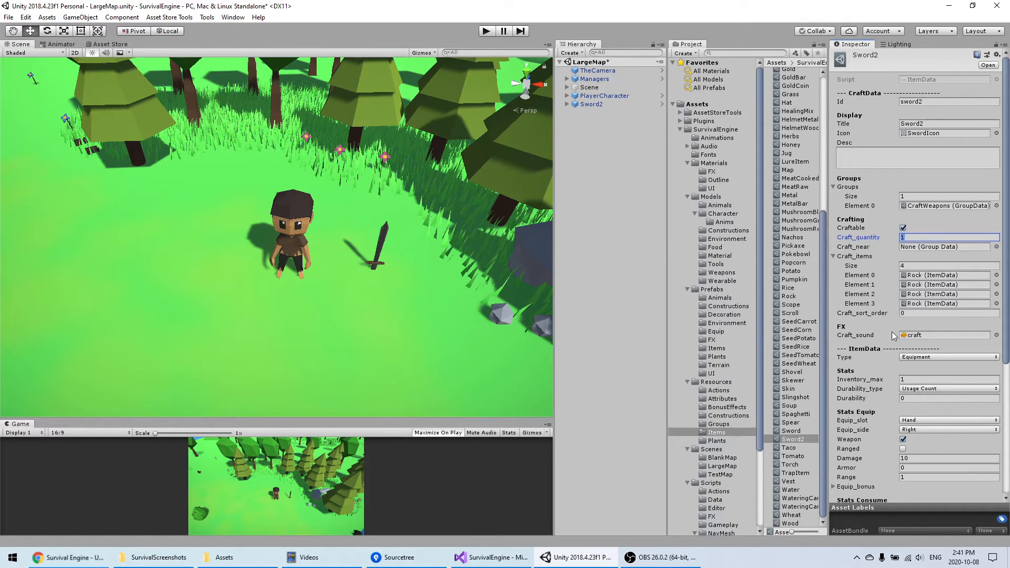
pyautogui.click(914, 314)
pyautogui.write('99')
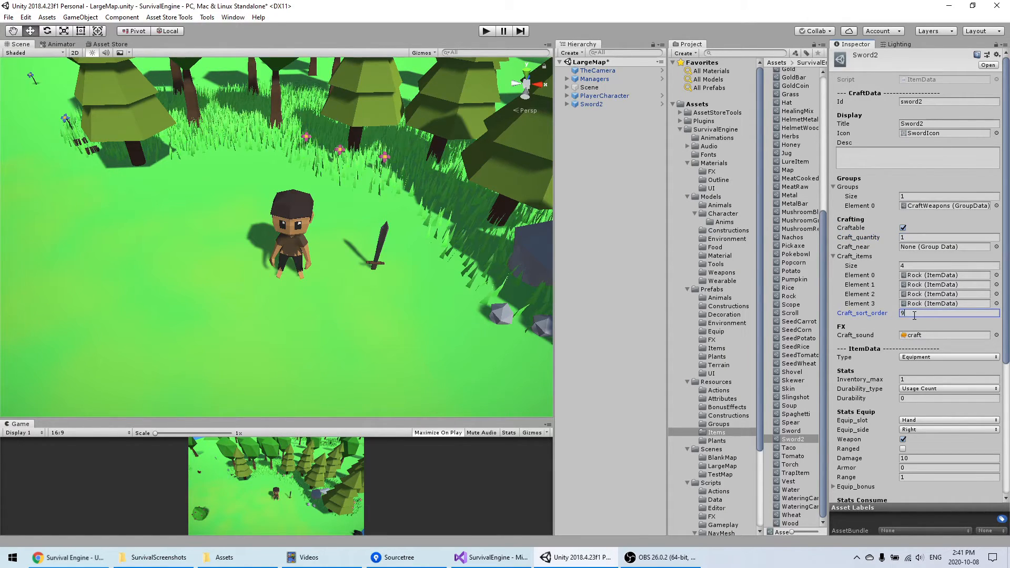
# Run the game and examine the Sword2 recipe in the Weapons crafting category
pyautogui.click(489, 31)
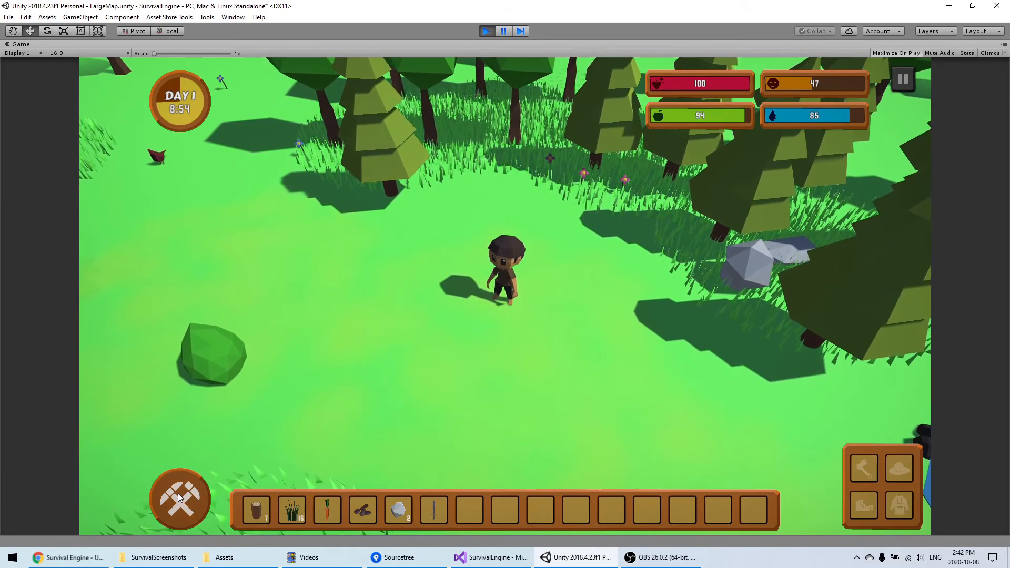
pyautogui.click(179, 497)
pyautogui.click(112, 199)
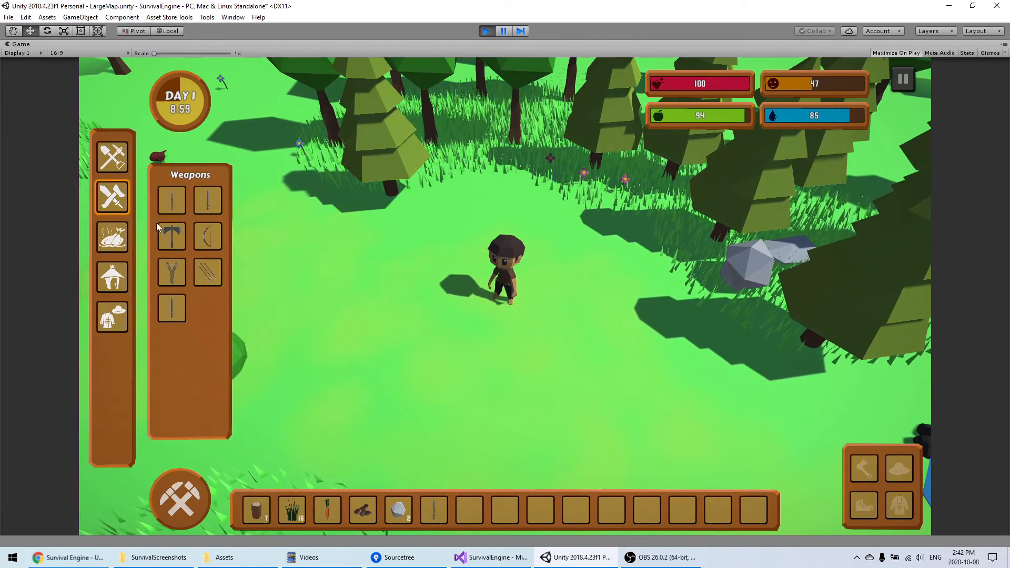
pyautogui.click(170, 310)
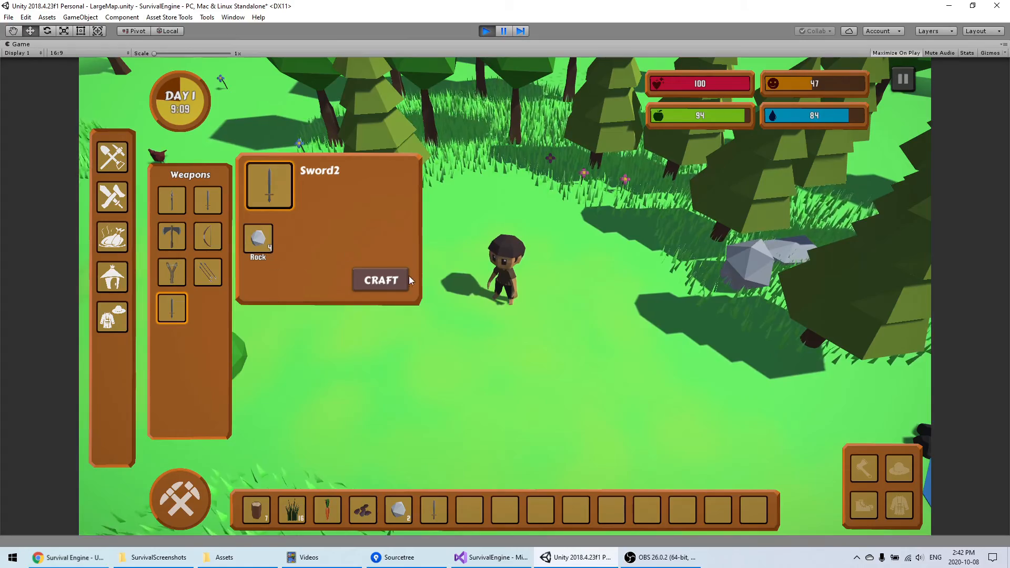
pyautogui.click(172, 315)
pyautogui.click(176, 319)
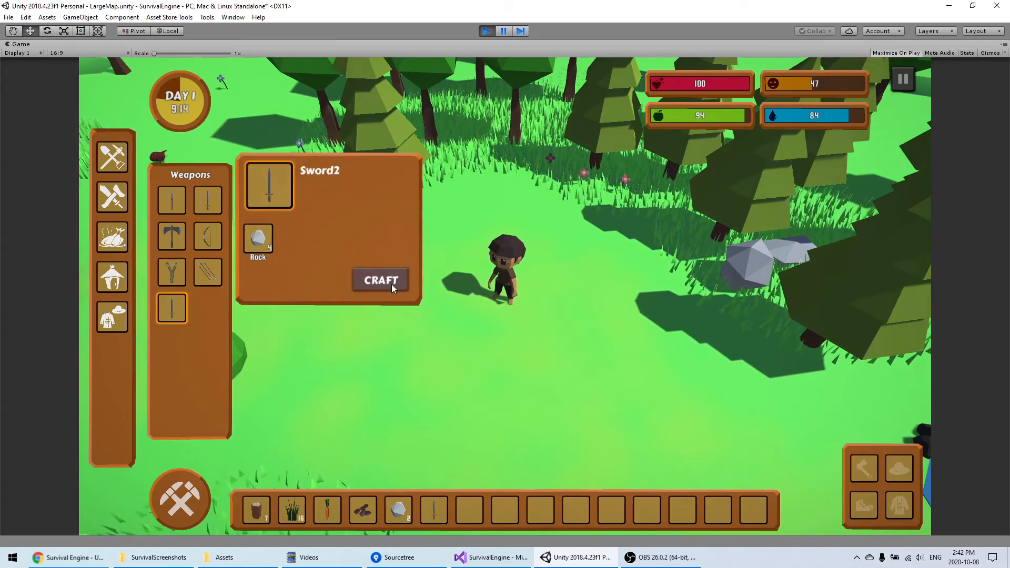
pyautogui.press('a')
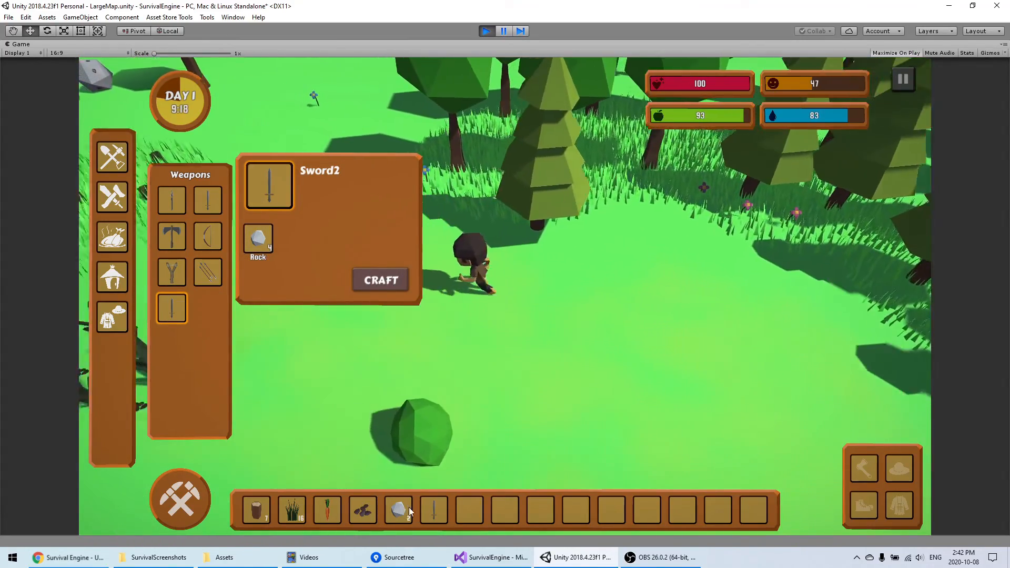
pyautogui.click(691, 303)
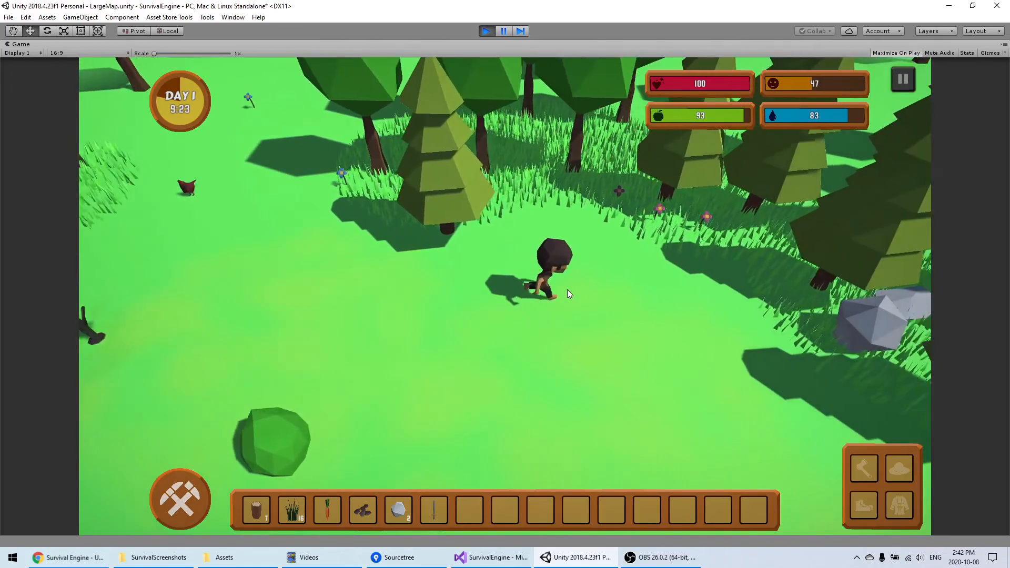
pyautogui.press('s')
pyautogui.press('d')
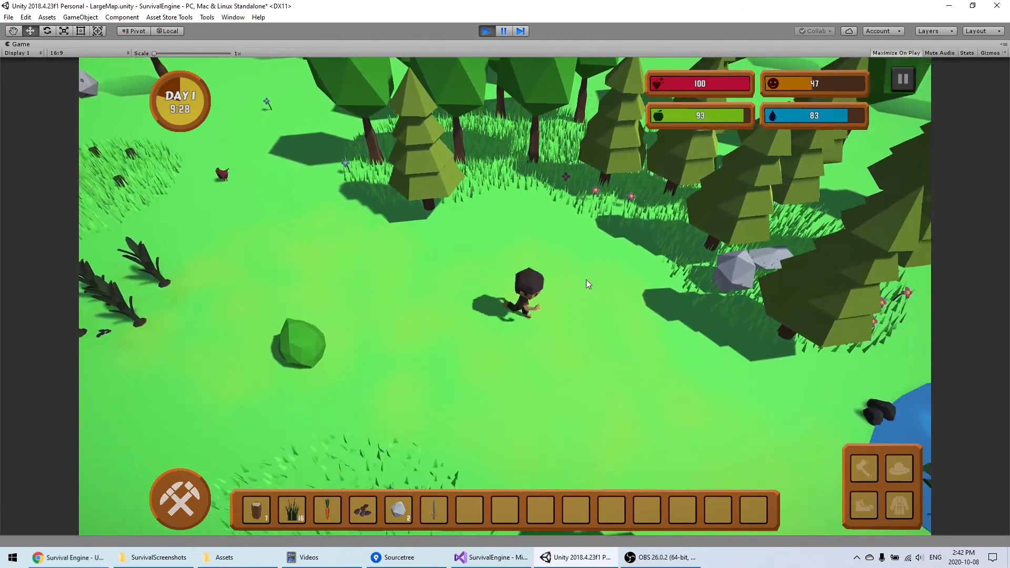
pyautogui.press('w')
pyautogui.press('a')
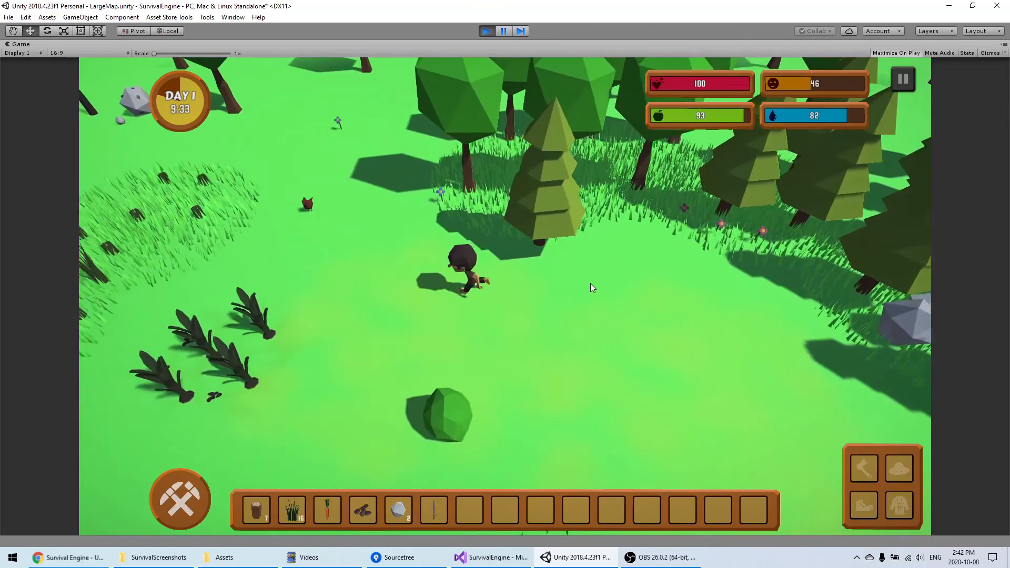
pyautogui.press('s')
pyautogui.press('a')
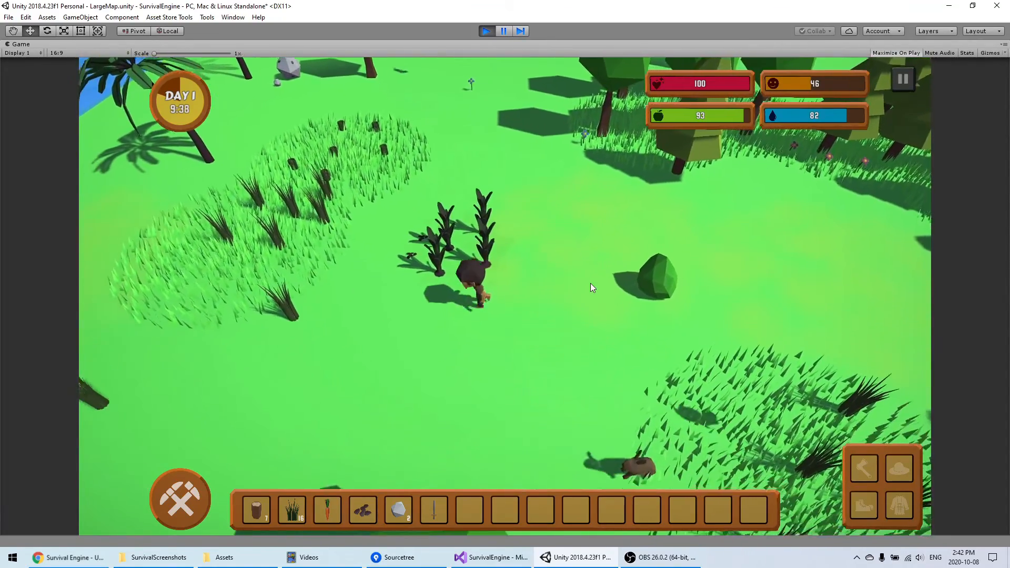
pyautogui.press('w')
pyautogui.press('d')
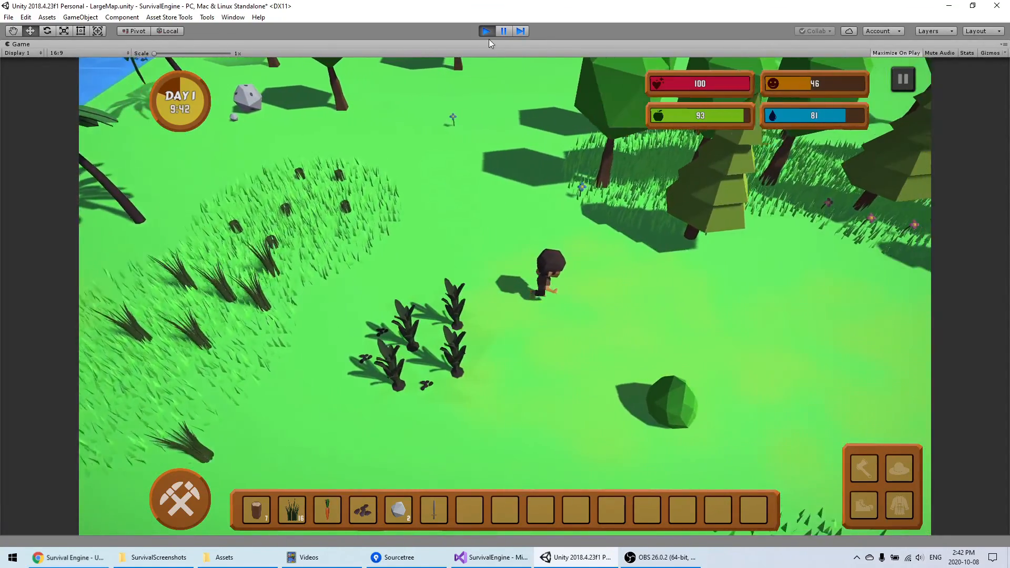